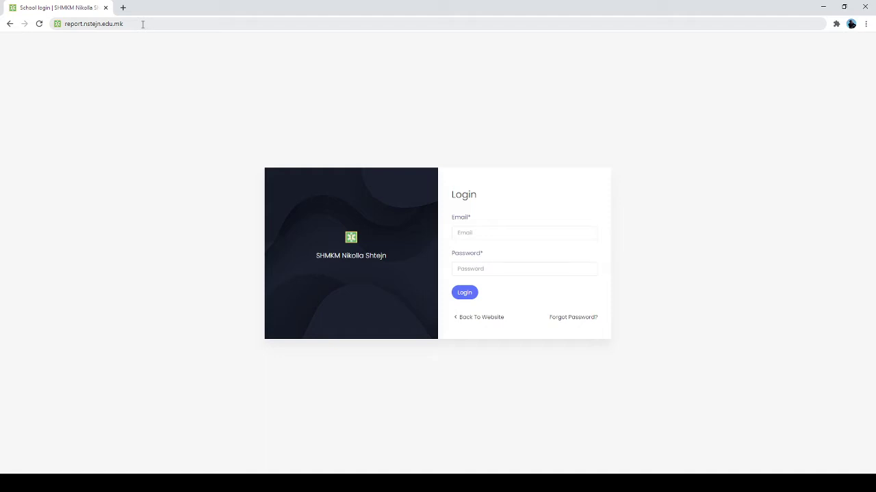
Open the school login page at report.nstejn.edu.mk.
{"action": "left_click", "coordinate": [143, 24]}
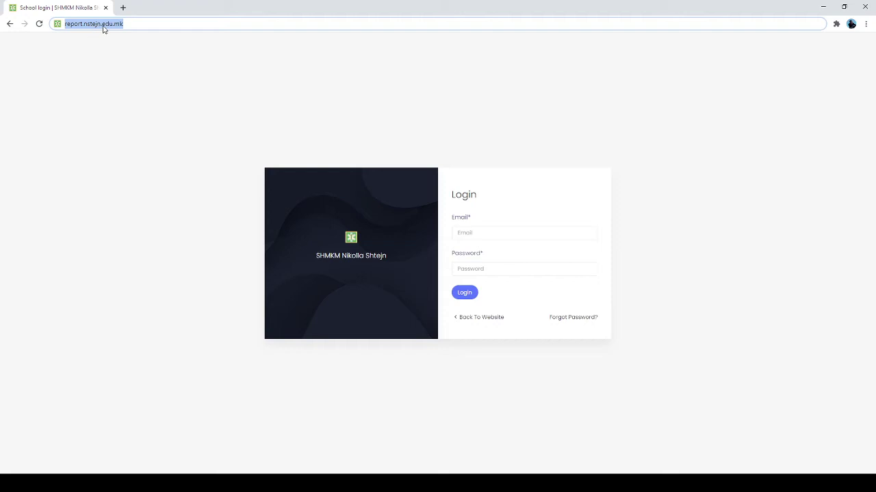
{"action": "left_click", "coordinate": [128, 25]}
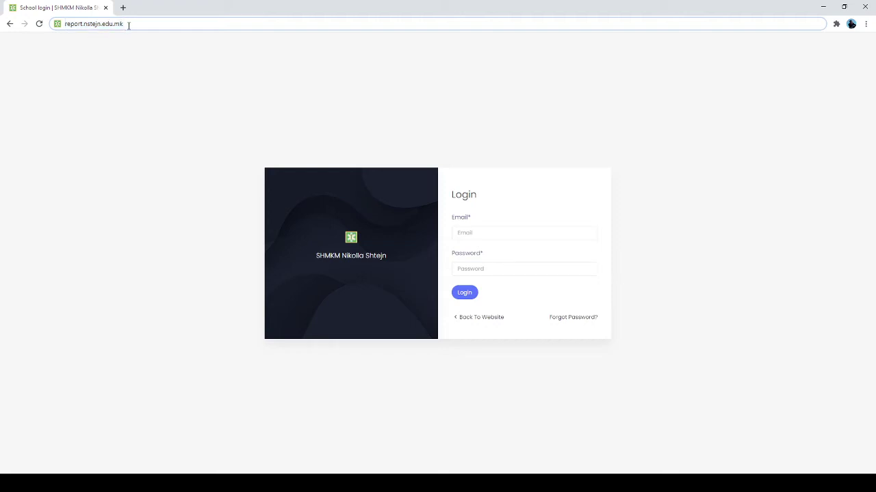
{"action": "key", "text": "Return"}
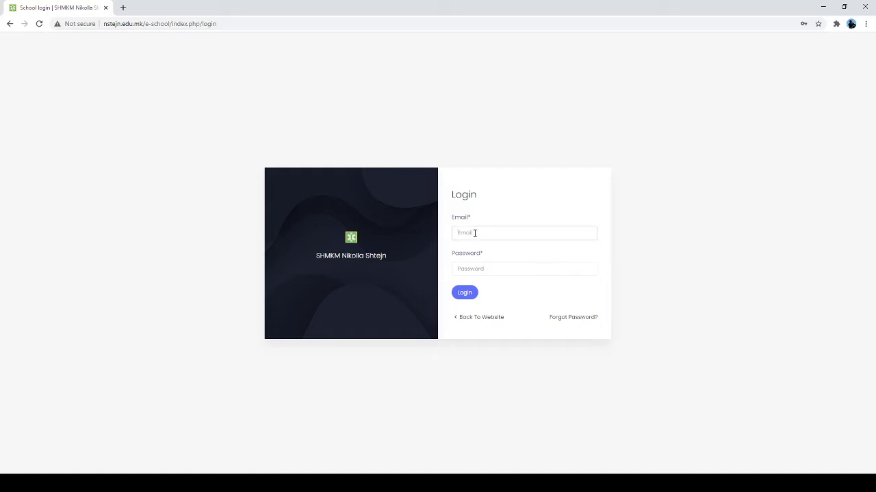
Replace the prefilled password with the teacher's account password and log in.
{"action": "left_click", "coordinate": [486, 278]}
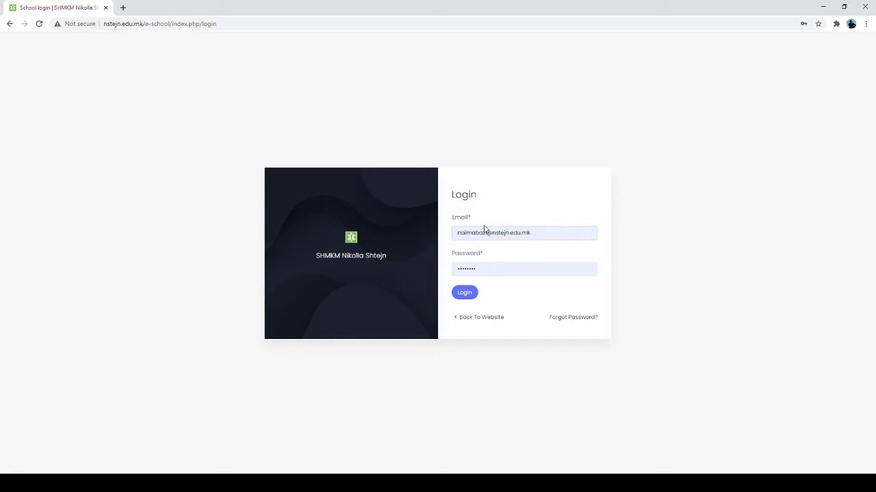
{"action": "double_click", "coordinate": [493, 271]}
{"action": "key", "text": "BackSpace"}
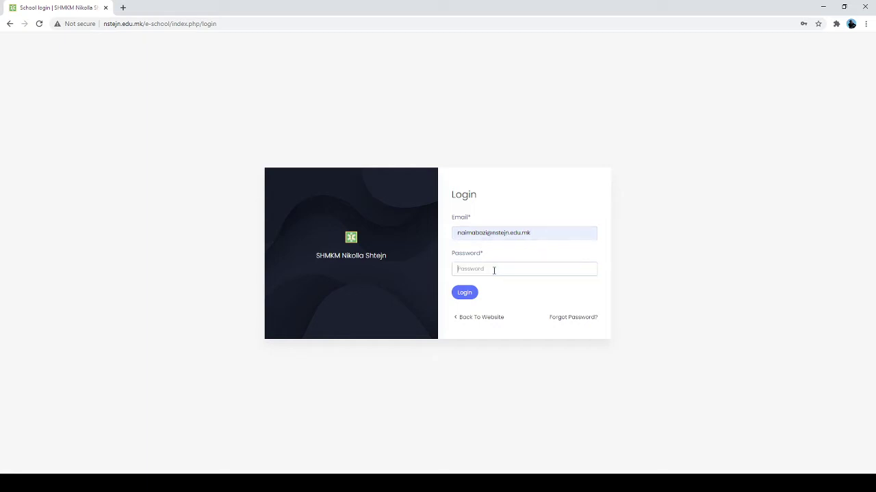
{"action": "type", "text": "•••••••"}
{"action": "left_click", "coordinate": [465, 293]}
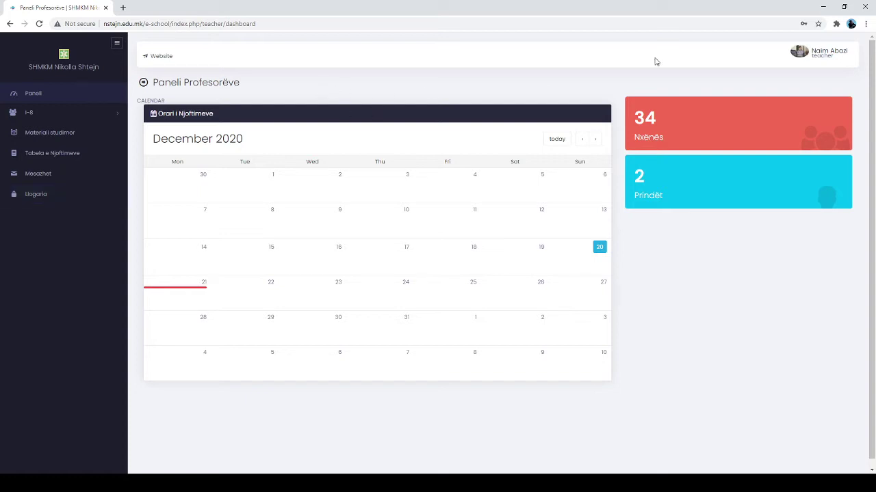
Open the teacher's profile settings and examine the language options and the password change fields.
{"action": "left_click", "coordinate": [801, 55]}
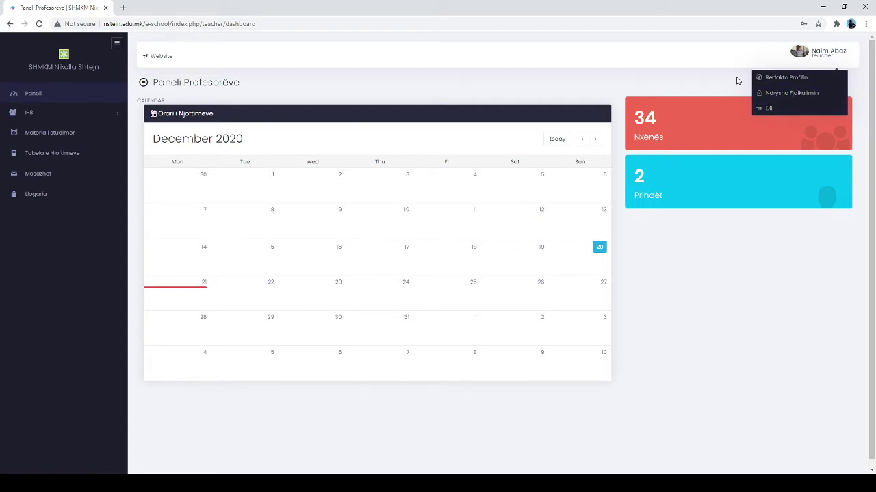
{"action": "left_click", "coordinate": [778, 80]}
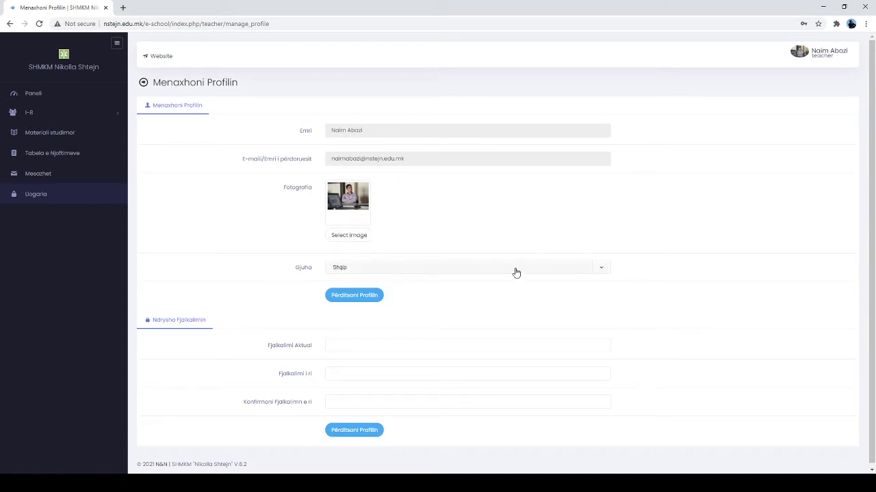
{"action": "left_click", "coordinate": [603, 272]}
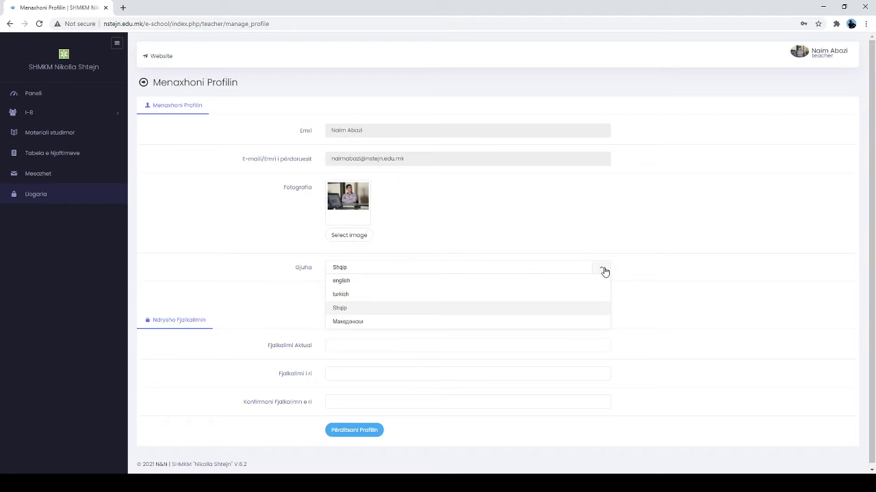
{"action": "left_click", "coordinate": [604, 272]}
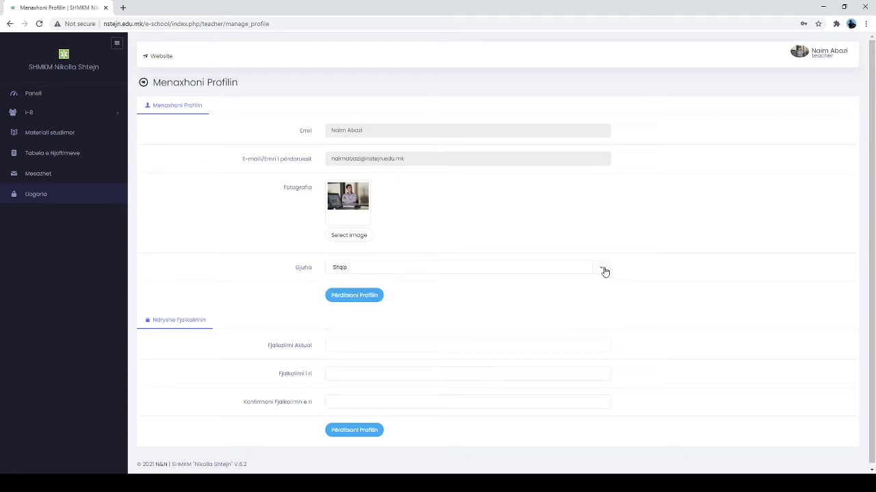
{"action": "left_click", "coordinate": [332, 346]}
{"action": "left_click", "coordinate": [299, 332]}
Open the student list of class I-8.
{"action": "left_click", "coordinate": [100, 115]}
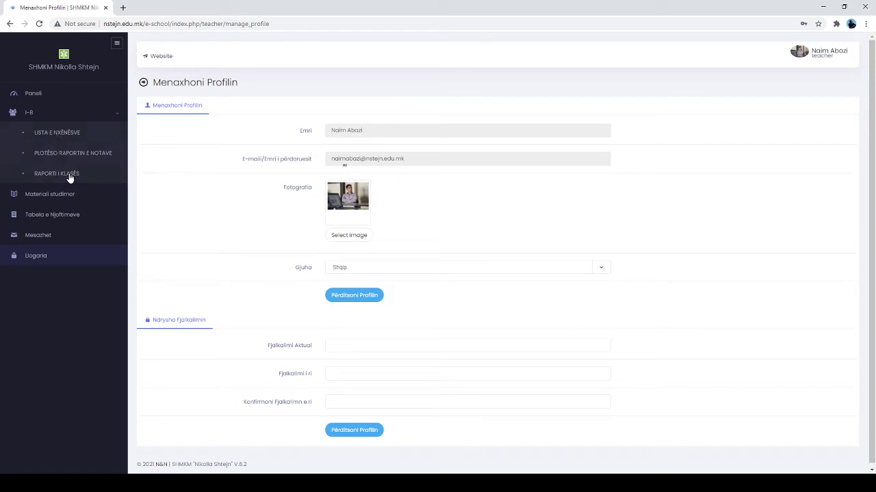
{"action": "left_click", "coordinate": [69, 134]}
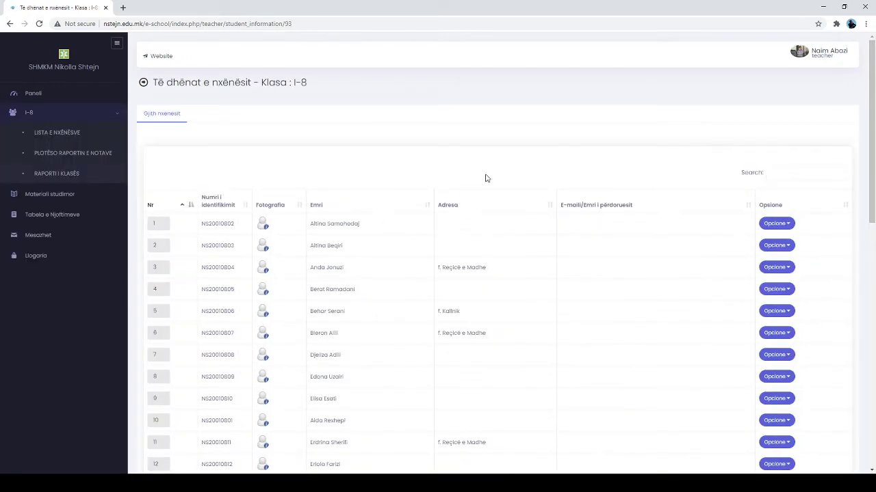
{"action": "scroll", "coordinate": [444, 207], "scroll_direction": "down", "scroll_amount": 1}
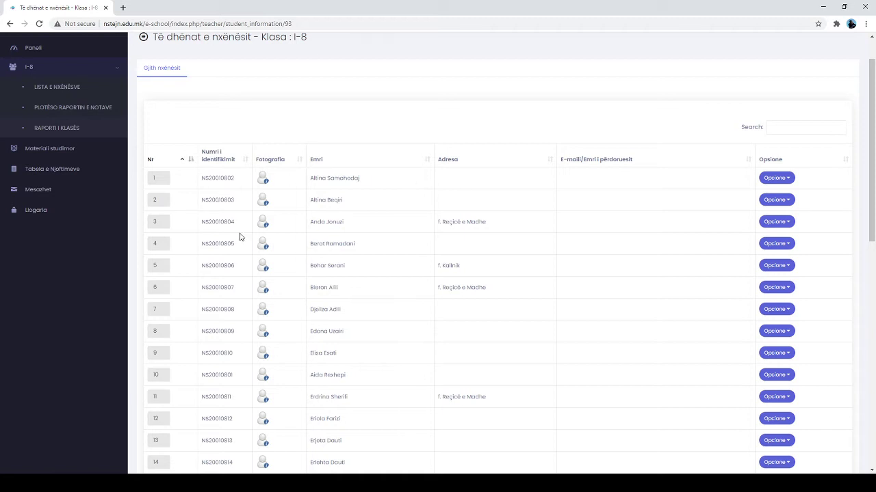
Examine the first student's order number and the individual parts of the identification number.
{"action": "left_click", "coordinate": [160, 178]}
{"action": "left_click_drag", "start_coordinate": [202, 178], "coordinate": [234, 180]}
{"action": "left_click", "coordinate": [227, 180]}
{"action": "left_click_drag", "start_coordinate": [209, 179], "coordinate": [201, 178]}
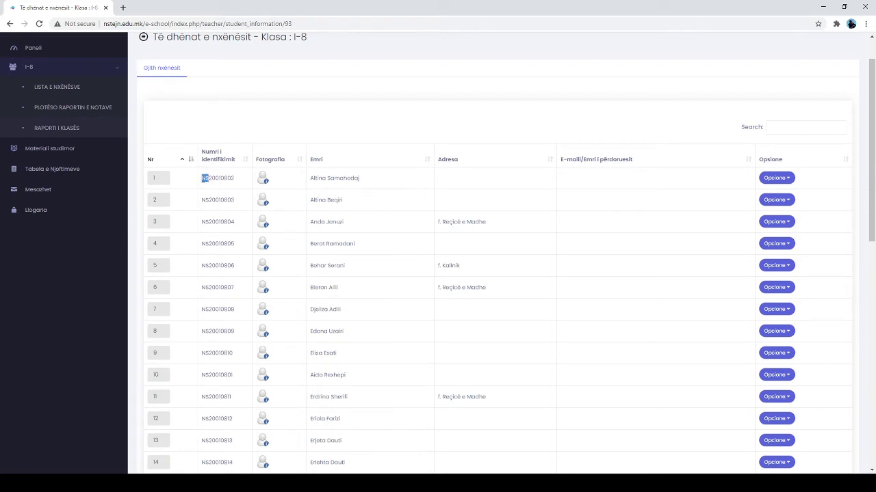
{"action": "left_click", "coordinate": [212, 179]}
{"action": "left_click_drag", "start_coordinate": [210, 177], "coordinate": [217, 177]}
{"action": "left_click", "coordinate": [218, 178]}
{"action": "left_click_drag", "start_coordinate": [221, 177], "coordinate": [233, 177]}
{"action": "left_click", "coordinate": [234, 178]}
Set the order number of the tenth listed student to 1, the ninth to 10 and the eighth to 9.
{"action": "scroll", "coordinate": [183, 309], "scroll_direction": "down", "scroll_amount": 1}
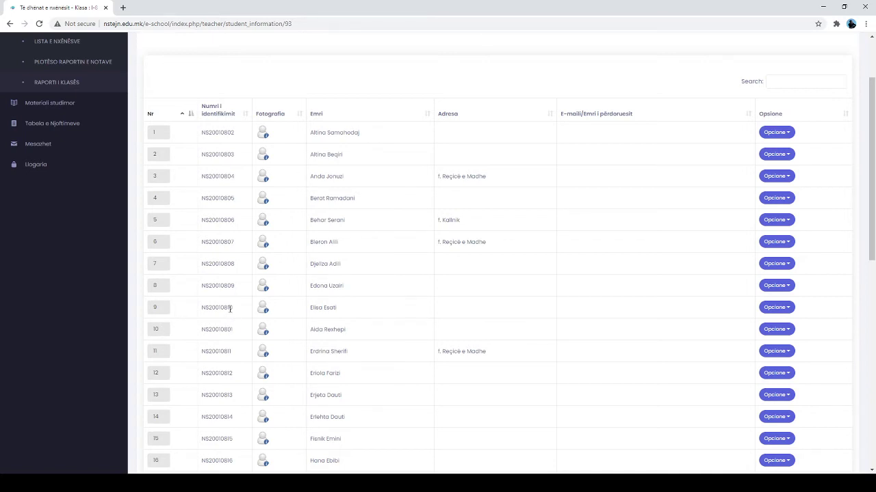
{"action": "double_click", "coordinate": [157, 329]}
{"action": "type", "text": "1"}
{"action": "double_click", "coordinate": [149, 309]}
{"action": "type", "text": "10"}
{"action": "double_click", "coordinate": [151, 287]}
{"action": "type", "text": "9"}
Renumber the first seven listed students in order from 2 to 8 and save the changes.
{"action": "double_click", "coordinate": [148, 266]}
{"action": "double_click", "coordinate": [154, 242]}
{"action": "double_click", "coordinate": [156, 220]}
{"action": "type", "text": "6"}
{"action": "double_click", "coordinate": [155, 198]}
{"action": "double_click", "coordinate": [163, 177]}
{"action": "type", "text": "4"}
{"action": "double_click", "coordinate": [148, 157]}
{"action": "double_click", "coordinate": [153, 131]}
{"action": "scroll", "coordinate": [205, 192], "scroll_direction": "down", "scroll_amount": 7}
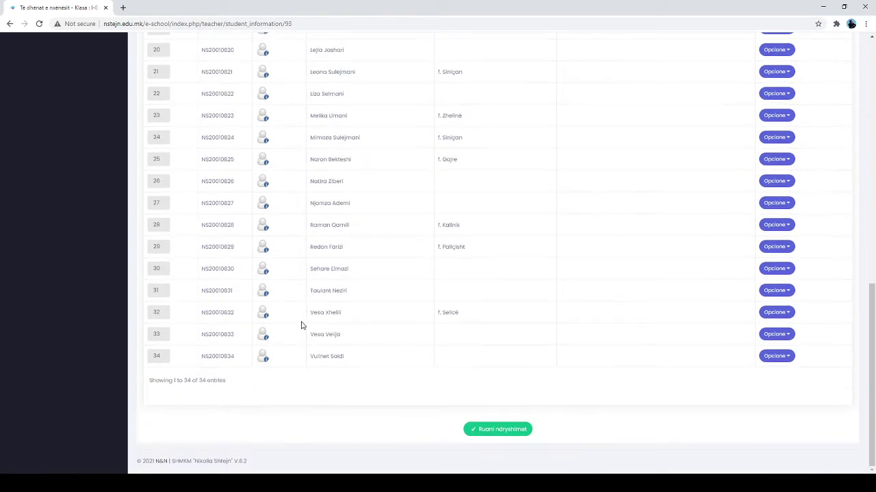
{"action": "left_click", "coordinate": [505, 429]}
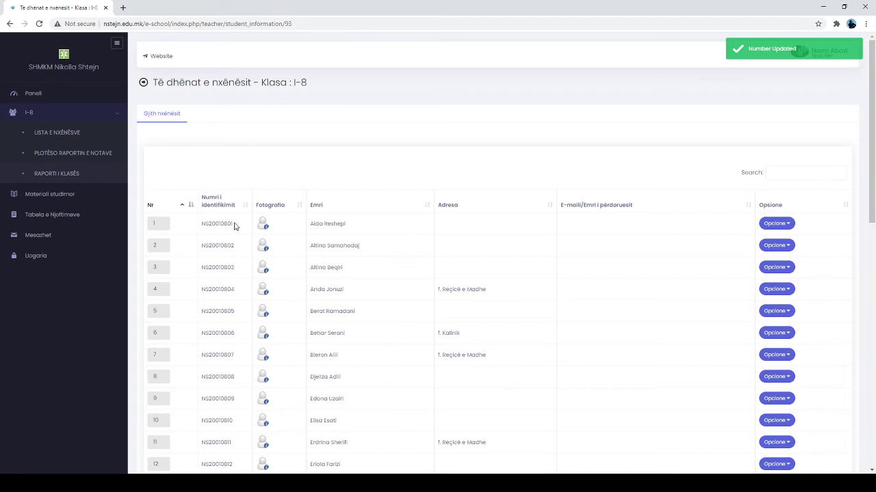
Check the reordered list against the last digits of the students' identification numbers.
{"action": "left_click_drag", "start_coordinate": [234, 224], "coordinate": [227, 224]}
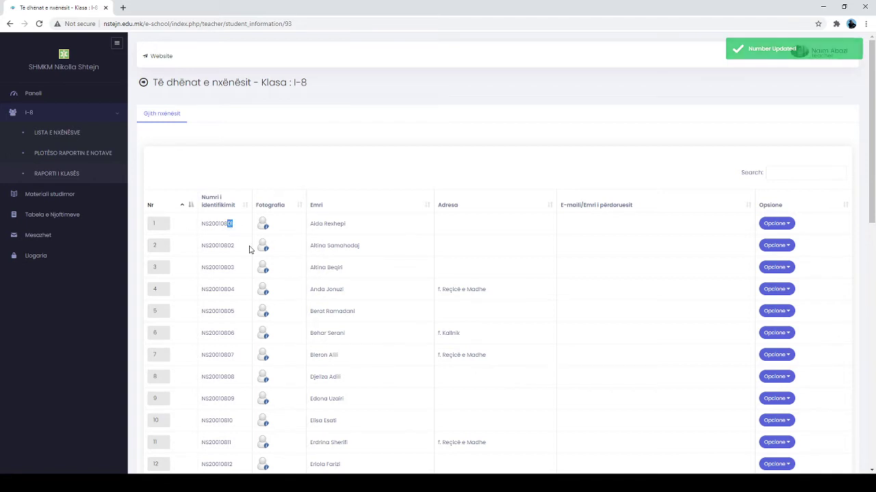
{"action": "scroll", "coordinate": [342, 278], "scroll_direction": "down", "scroll_amount": 3}
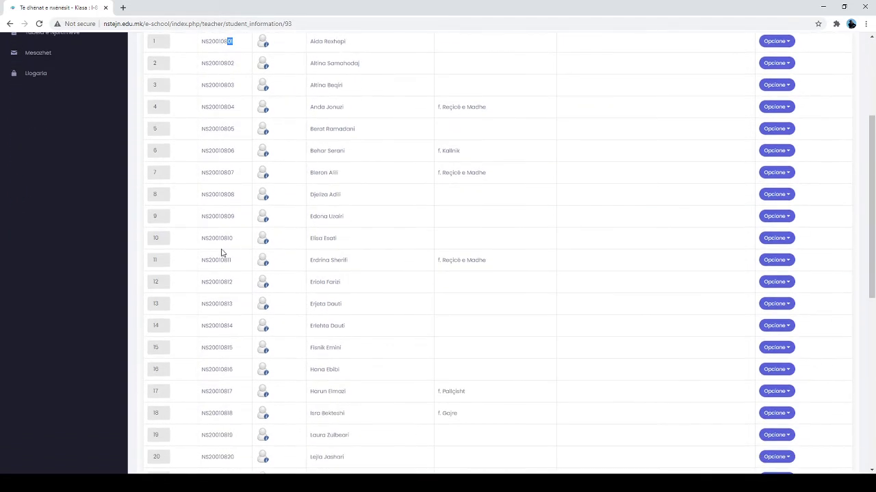
{"action": "scroll", "coordinate": [221, 251], "scroll_direction": "up", "scroll_amount": 2}
{"action": "left_click", "coordinate": [233, 179]}
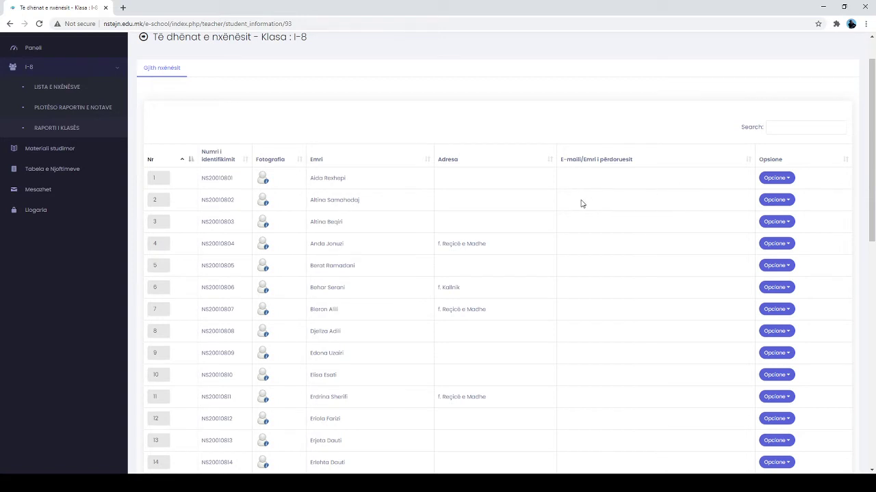
Open the profile of the first student in the list.
{"action": "left_click", "coordinate": [787, 179]}
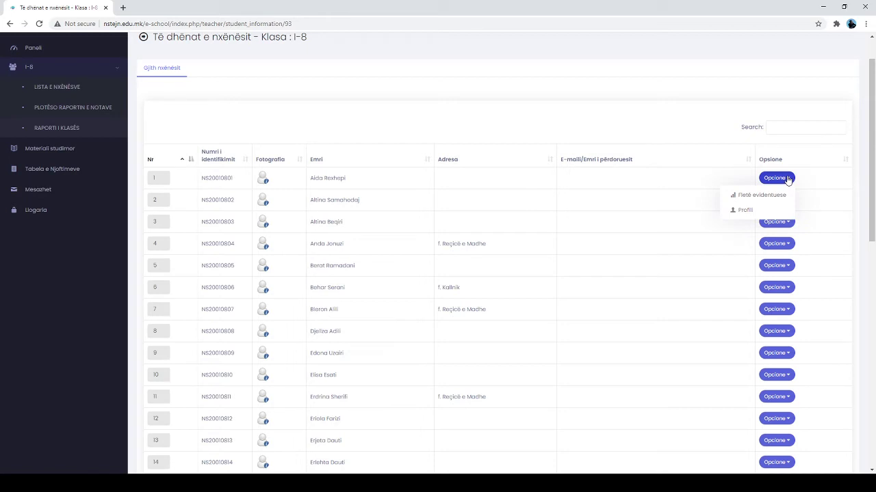
{"action": "left_click", "coordinate": [746, 211]}
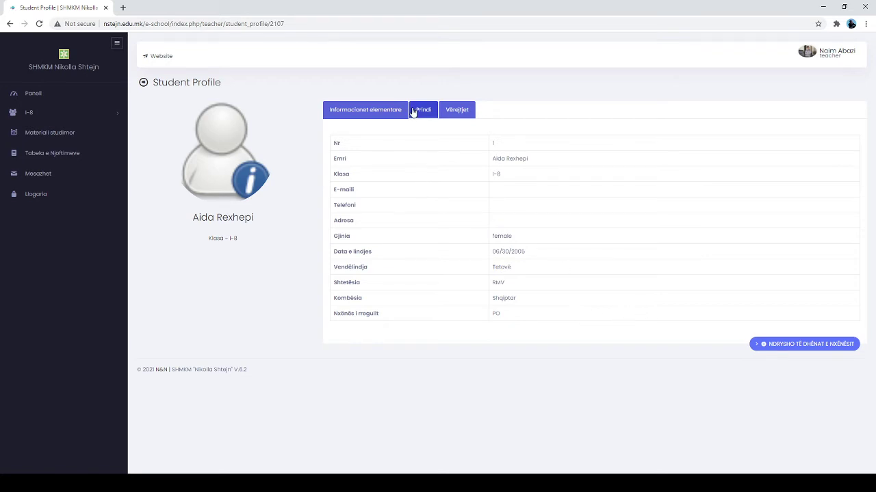
Examine all fields of the form for editing the student's data and close it without changes.
{"action": "left_click", "coordinate": [796, 344]}
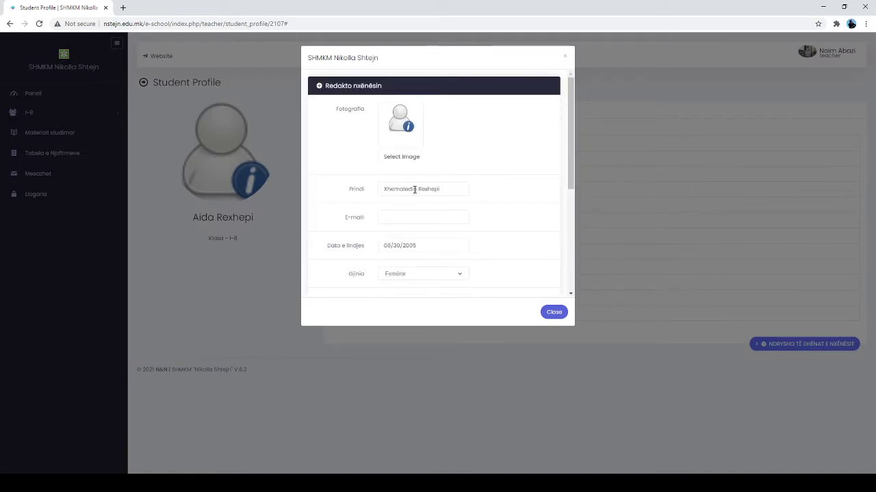
{"action": "scroll", "coordinate": [408, 192], "scroll_direction": "down", "scroll_amount": 1}
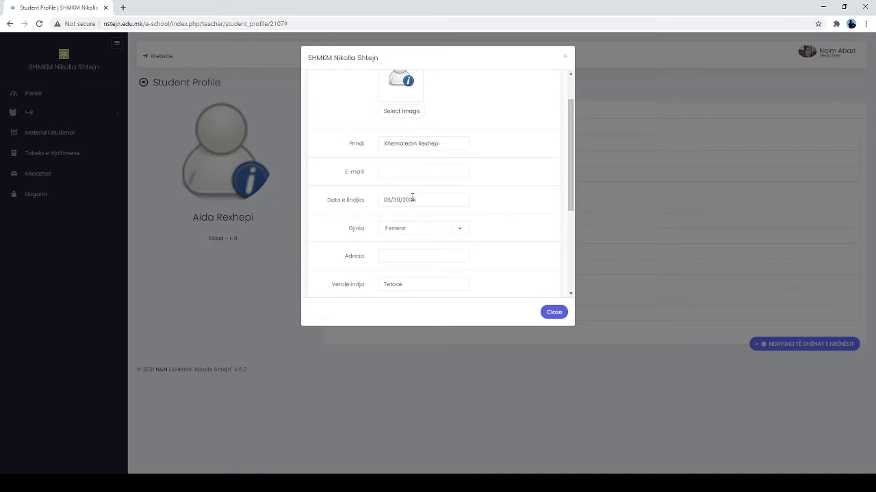
{"action": "scroll", "coordinate": [410, 196], "scroll_direction": "down", "scroll_amount": 1}
{"action": "scroll", "coordinate": [425, 192], "scroll_direction": "down", "scroll_amount": 1}
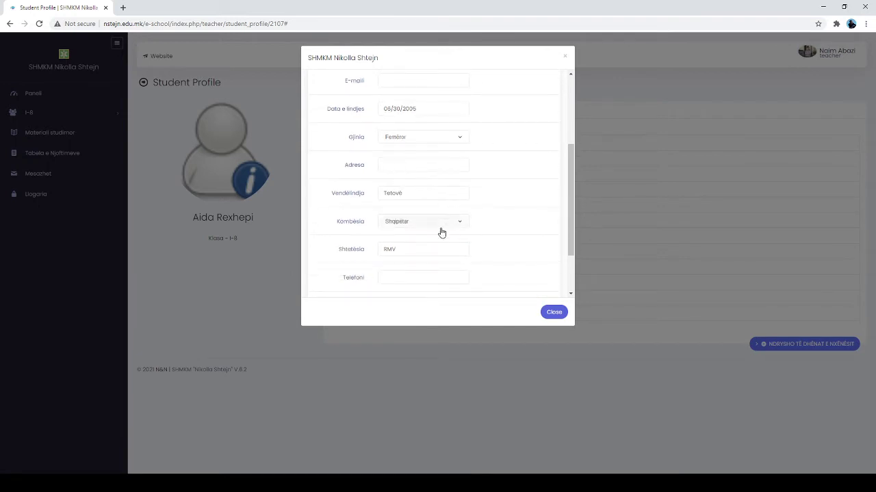
{"action": "scroll", "coordinate": [425, 241], "scroll_direction": "down", "scroll_amount": 1}
{"action": "scroll", "coordinate": [424, 242], "scroll_direction": "down", "scroll_amount": 1}
{"action": "scroll", "coordinate": [393, 263], "scroll_direction": "down", "scroll_amount": 1}
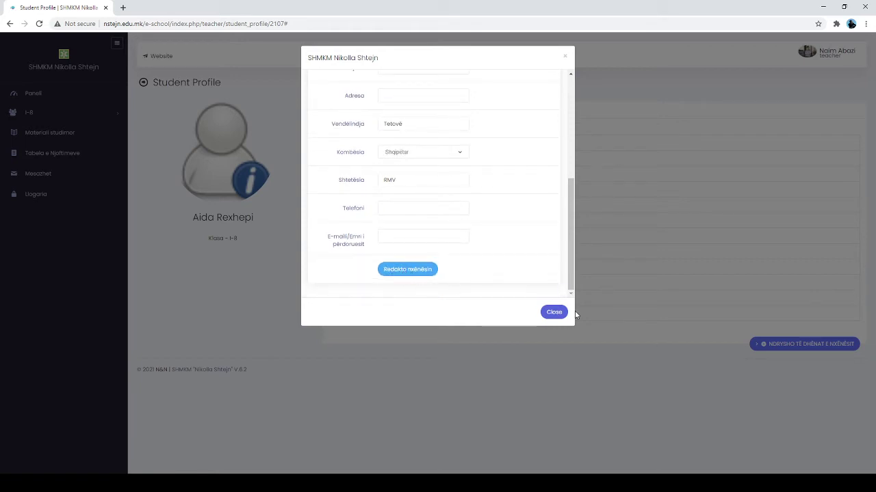
{"action": "left_click", "coordinate": [554, 312]}
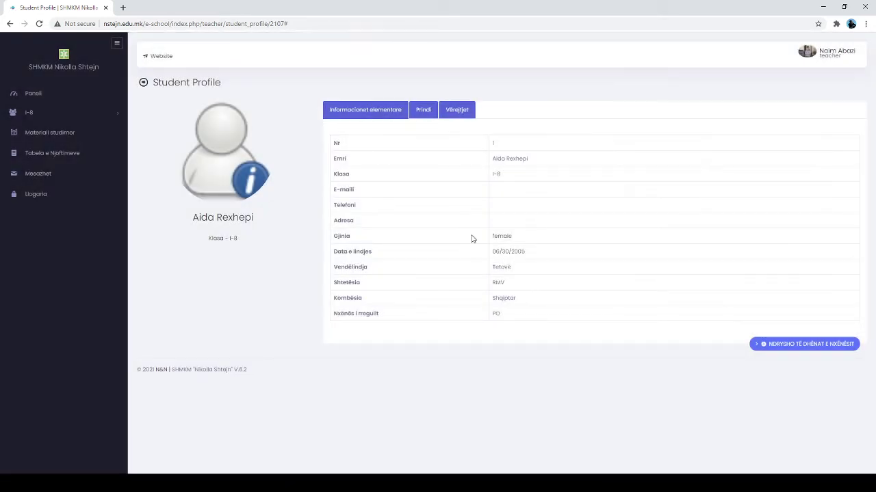
View the student's parent details, and start a new information entry of type Vërejtjet in the student's remarks.
{"action": "left_click", "coordinate": [424, 112]}
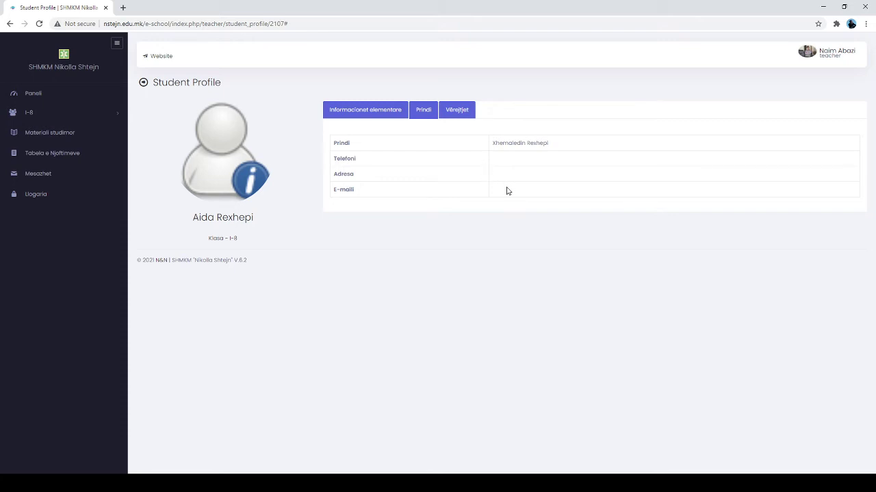
{"action": "left_click", "coordinate": [459, 110]}
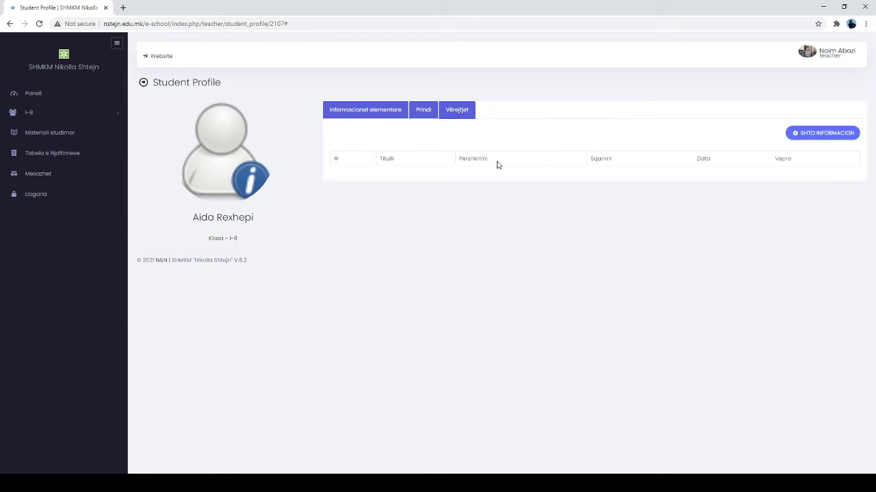
{"action": "left_click", "coordinate": [818, 132]}
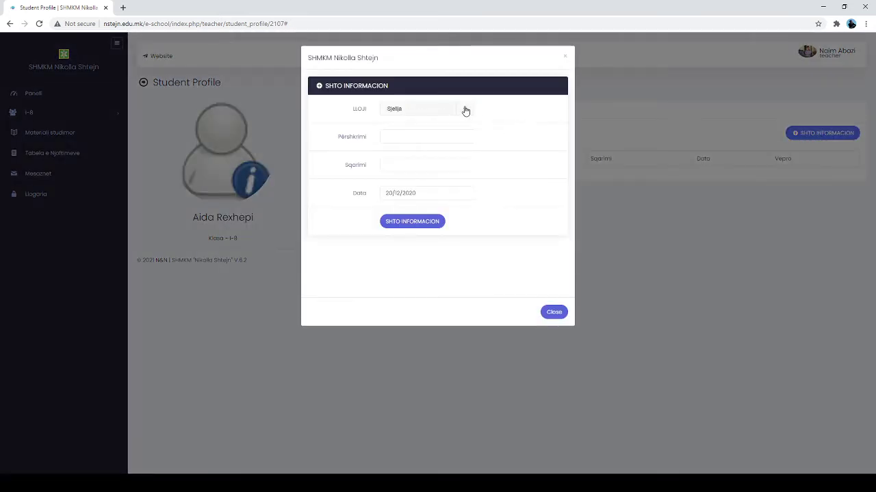
{"action": "left_click", "coordinate": [467, 110]}
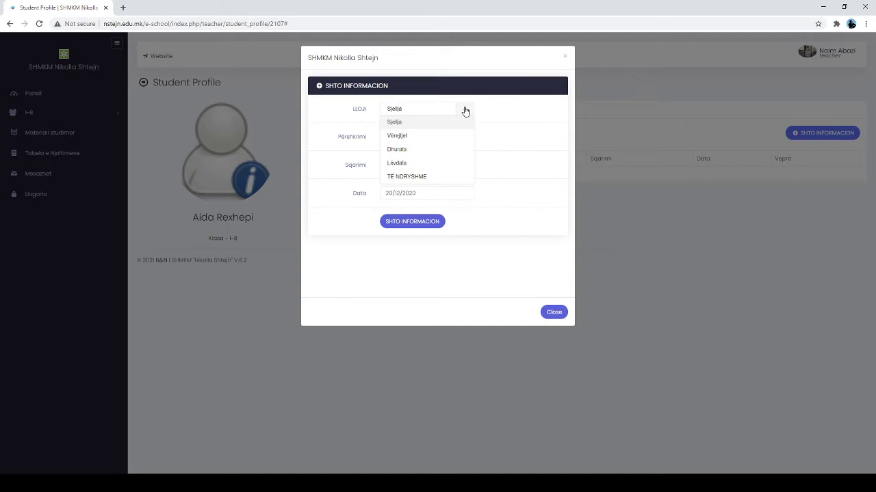
{"action": "left_click", "coordinate": [436, 139]}
Enter the description "verejtje me shkrim" and the explanation "per arsze kjo kjo" for the remark.
{"action": "left_click", "coordinate": [424, 135]}
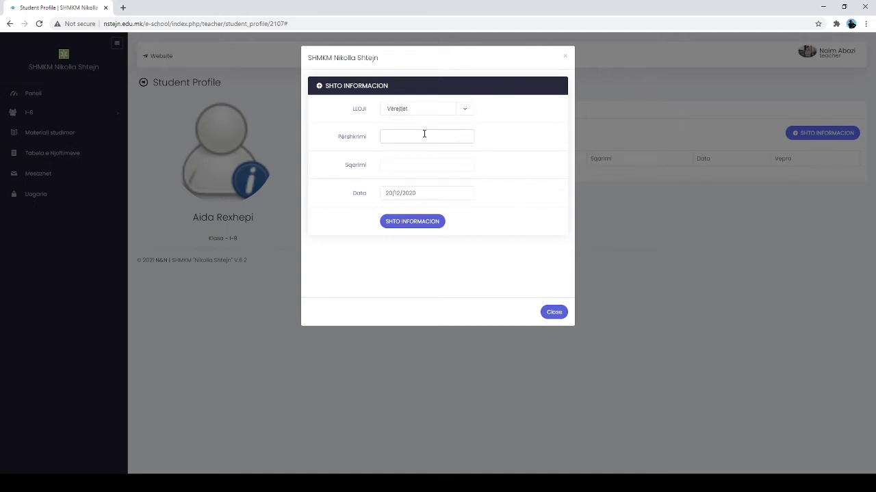
{"action": "type", "text": "verejtje me shkrim"}
{"action": "left_click", "coordinate": [409, 165]}
{"action": "type", "text": "pe"}
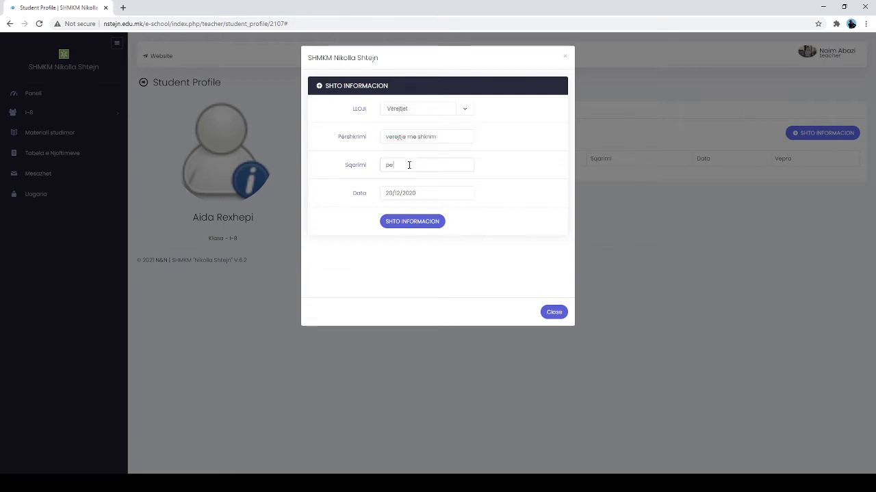
{"action": "type", "text": "r arsye kjo kjo"}
Set the remark's date to 15 December 2020 and submit the new information entry.
{"action": "left_click", "coordinate": [389, 192]}
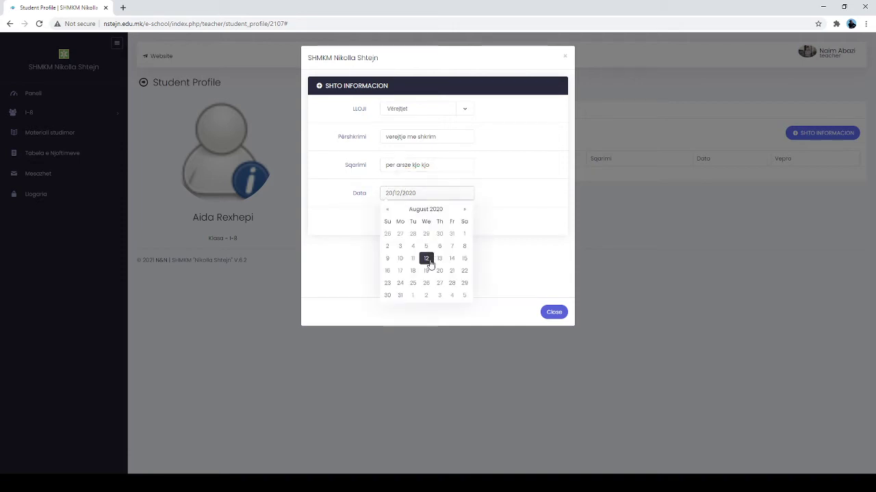
{"action": "left_click", "coordinate": [465, 211]}
{"action": "left_click", "coordinate": [465, 212]}
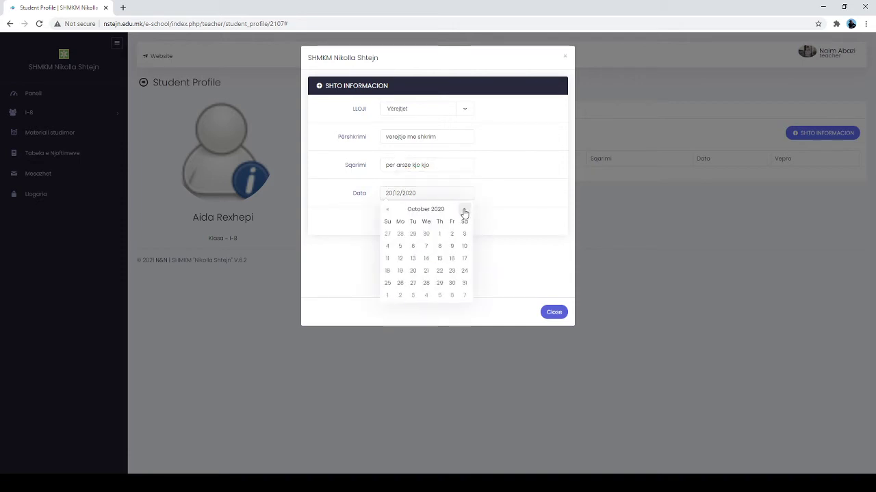
{"action": "left_click", "coordinate": [464, 212]}
{"action": "left_click", "coordinate": [465, 211]}
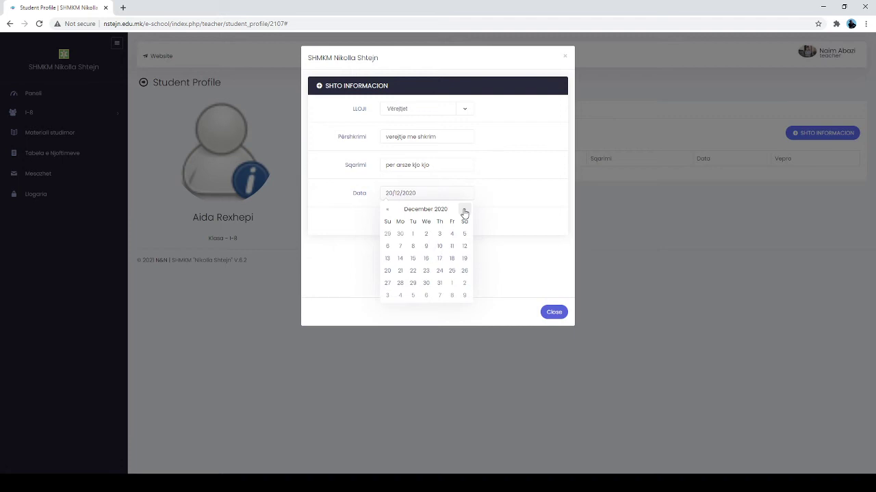
{"action": "left_click", "coordinate": [414, 259]}
{"action": "left_click", "coordinate": [502, 244]}
{"action": "left_click", "coordinate": [425, 224]}
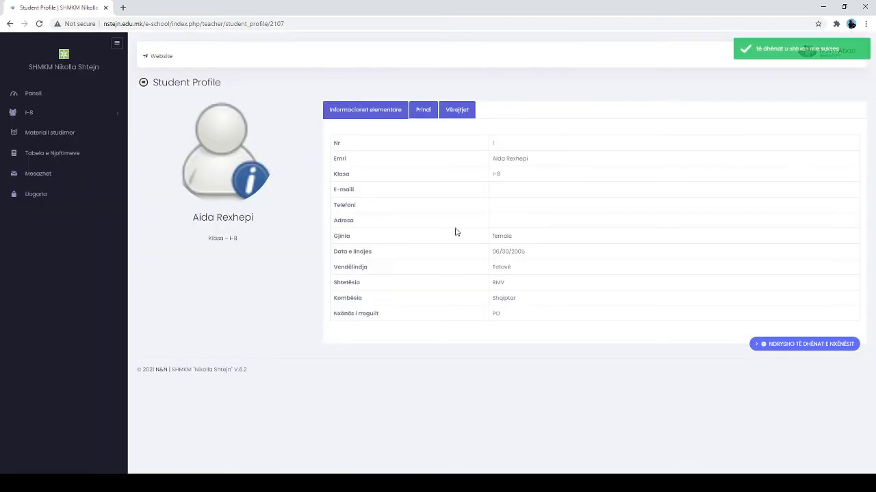
Open the print view of the newly added remark from the student's Vërejtjet, preview its printout, and close it without printing.
{"action": "left_click", "coordinate": [457, 109]}
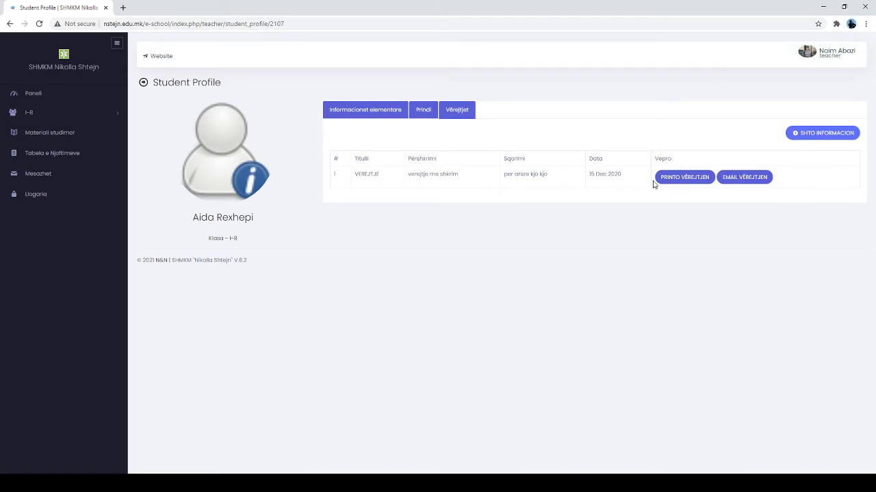
{"action": "left_click", "coordinate": [681, 177]}
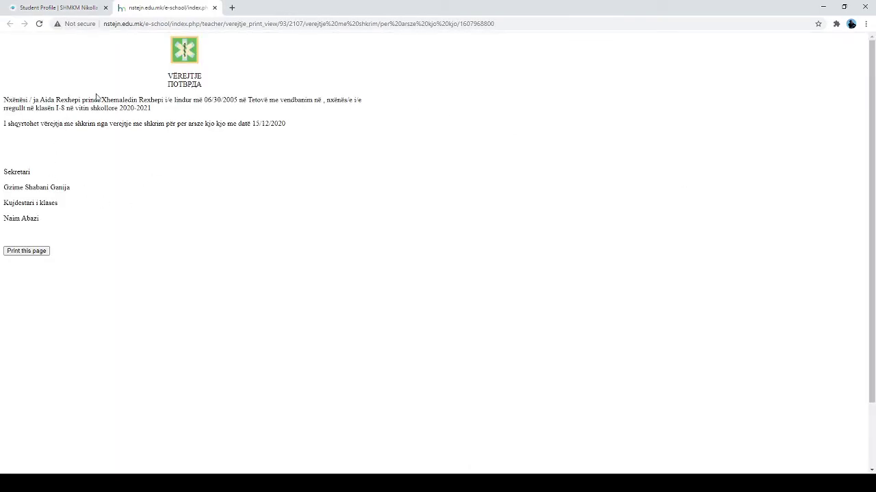
{"action": "left_click", "coordinate": [39, 253]}
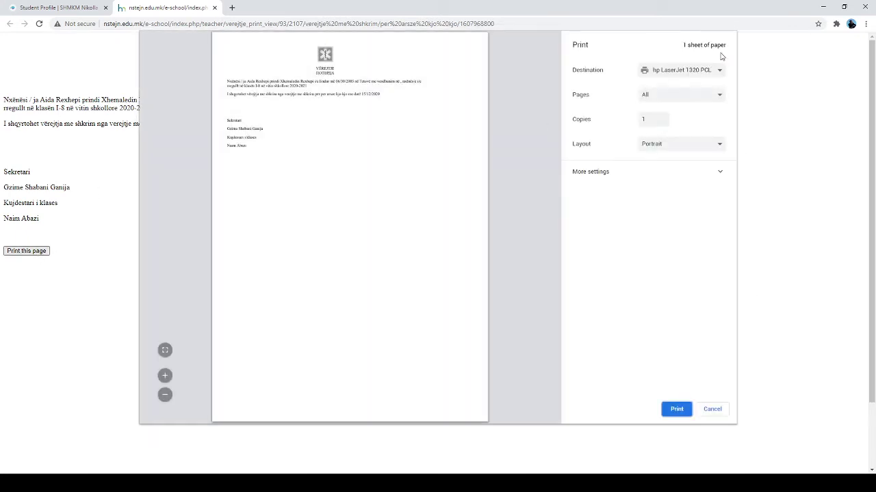
{"action": "left_click", "coordinate": [711, 412]}
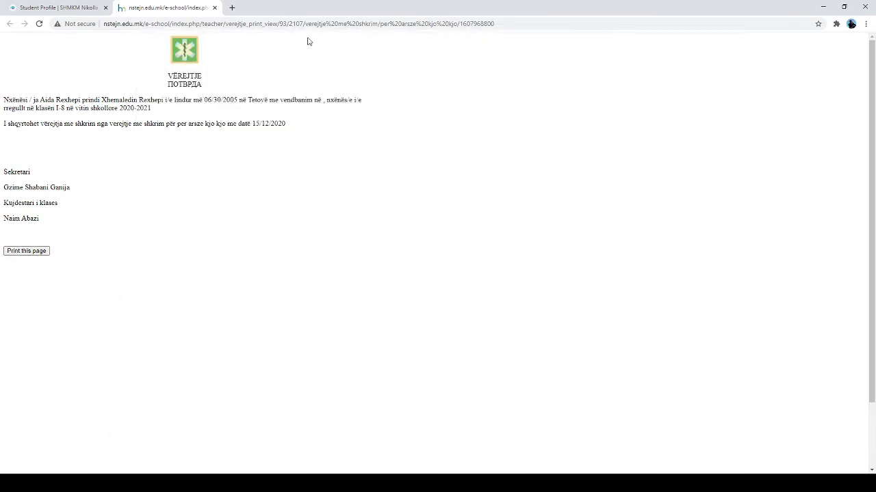
{"action": "left_click", "coordinate": [214, 7]}
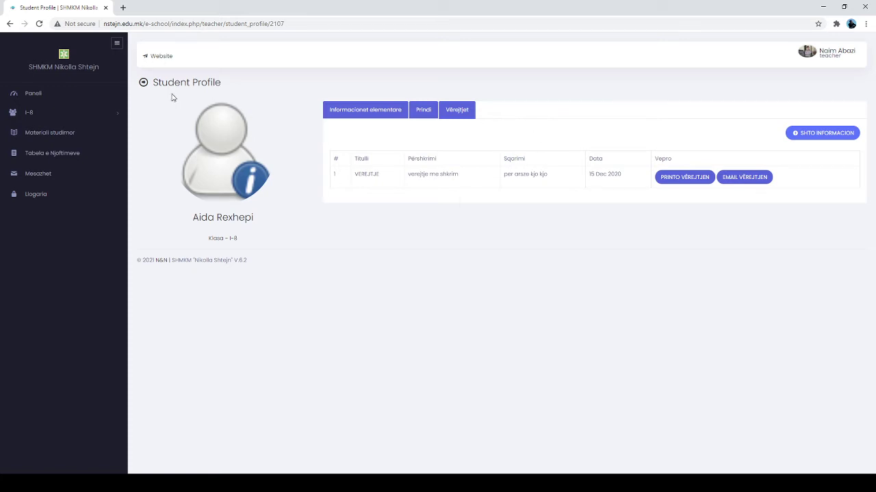
Return to class I-8's student list and open the first student's Fletë evidentuese.
{"action": "left_click", "coordinate": [92, 113]}
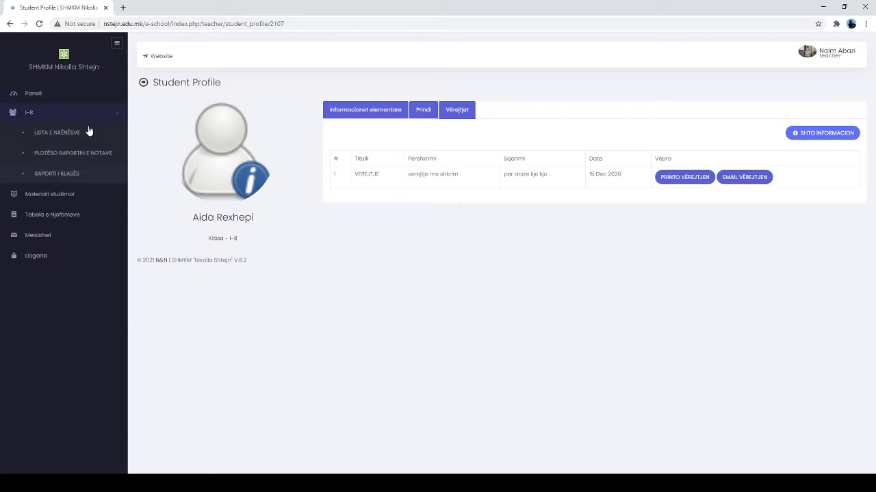
{"action": "left_click", "coordinate": [74, 135]}
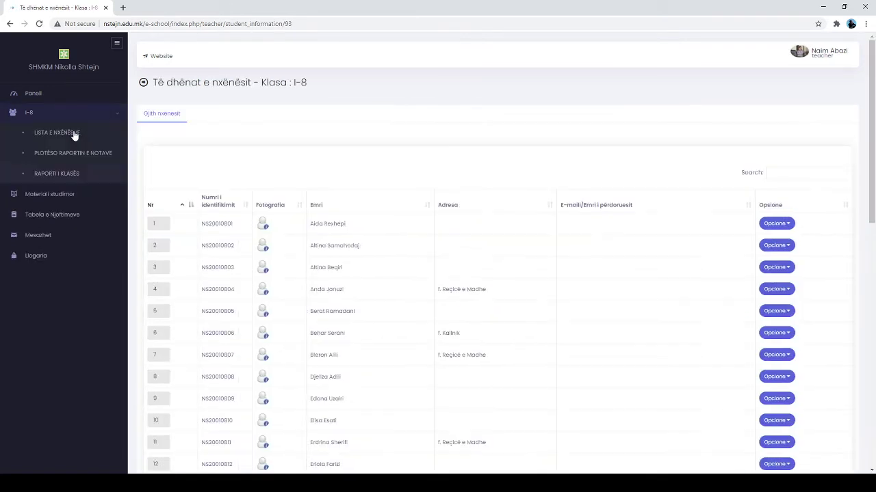
{"action": "left_click", "coordinate": [786, 226]}
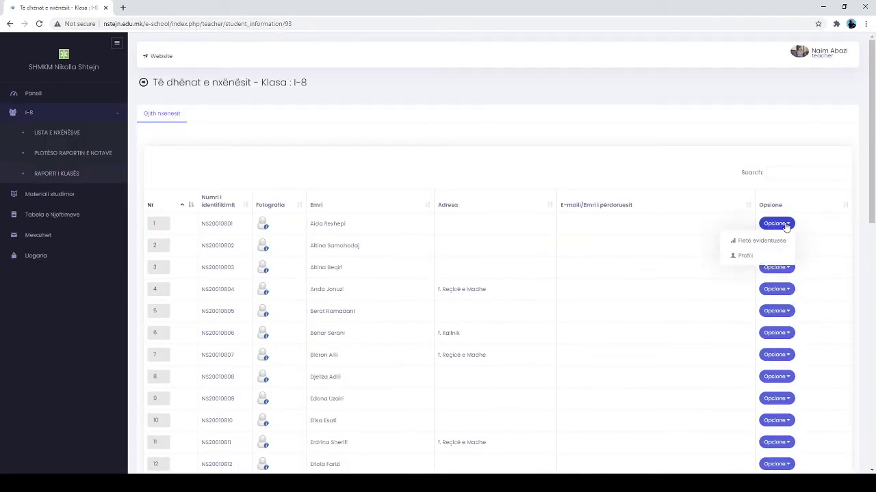
{"action": "left_click", "coordinate": [761, 241]}
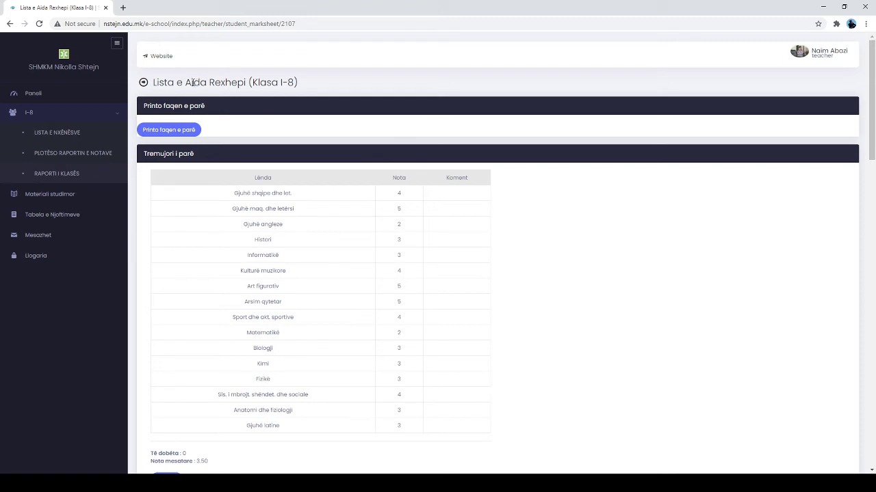
Examine the student's name and the grade tables for each grading period on the record sheet, including the failing-grade count and average.
{"action": "left_click_drag", "start_coordinate": [186, 82], "coordinate": [244, 82]}
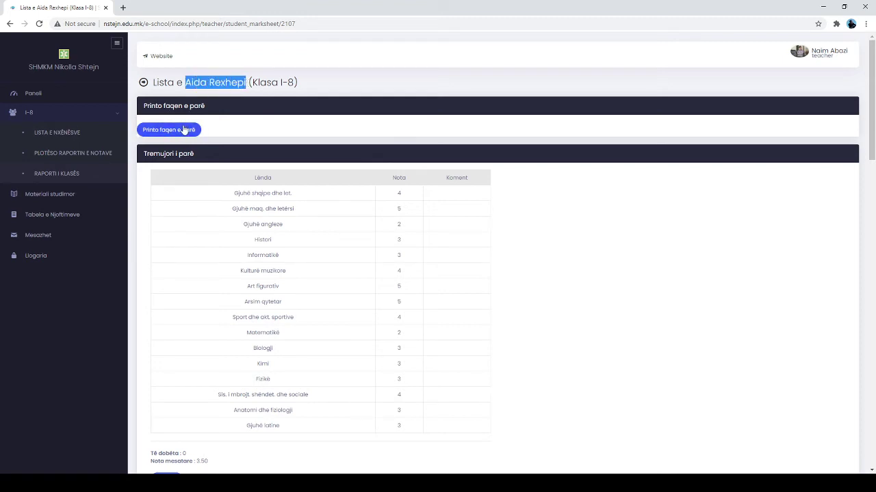
{"action": "scroll", "coordinate": [192, 171], "scroll_direction": "down", "scroll_amount": 3}
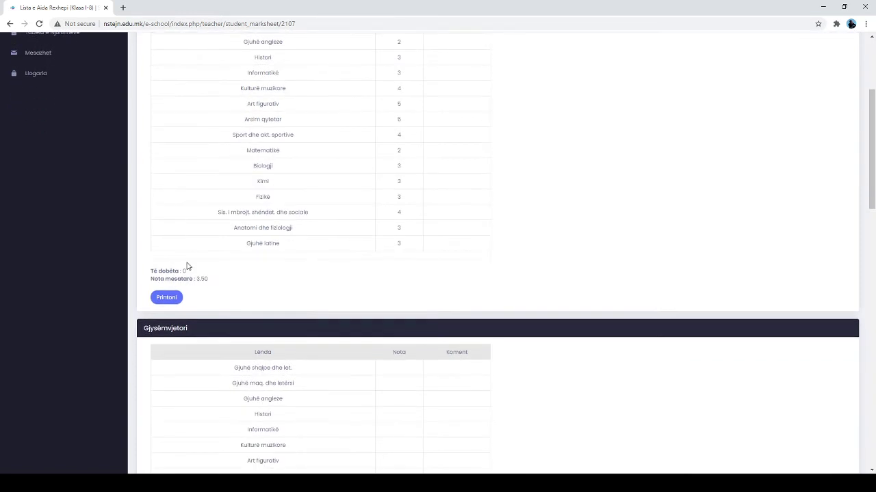
{"action": "scroll", "coordinate": [266, 177], "scroll_direction": "up", "scroll_amount": 2}
{"action": "scroll", "coordinate": [244, 274], "scroll_direction": "down", "scroll_amount": 7}
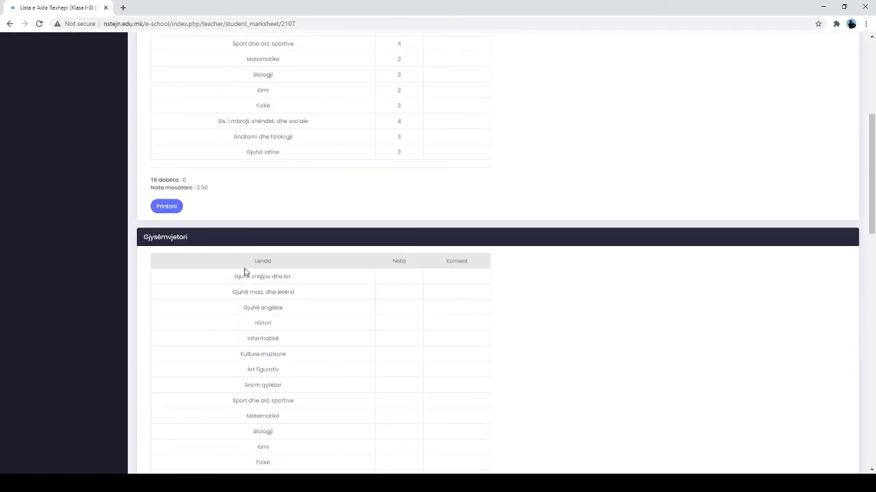
{"action": "scroll", "coordinate": [272, 269], "scroll_direction": "down", "scroll_amount": 8}
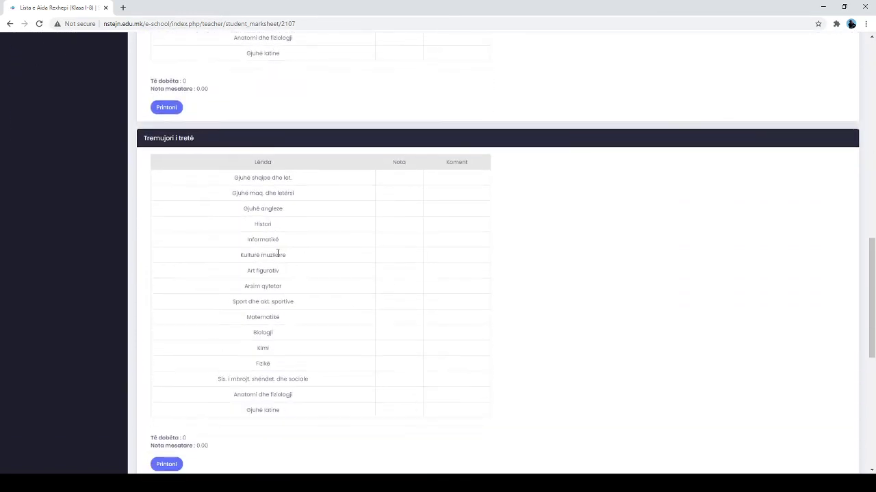
{"action": "scroll", "coordinate": [287, 247], "scroll_direction": "up", "scroll_amount": 14}
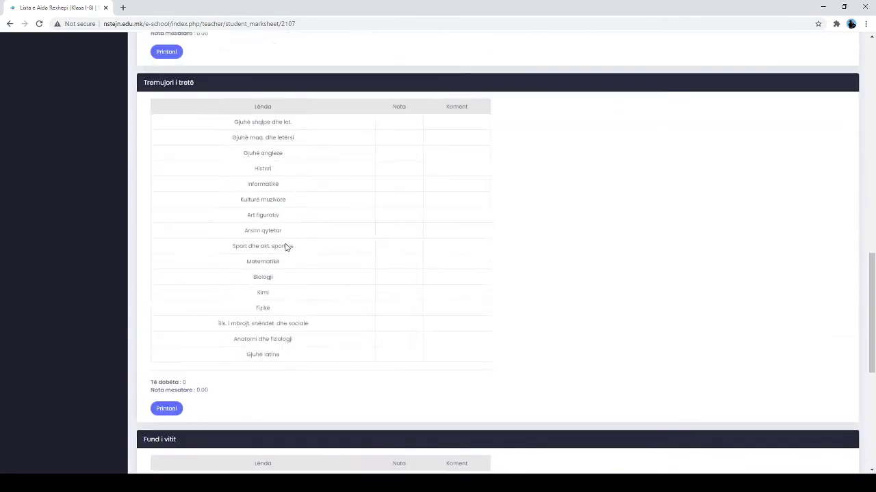
{"action": "scroll", "coordinate": [287, 247], "scroll_direction": "up", "scroll_amount": 3}
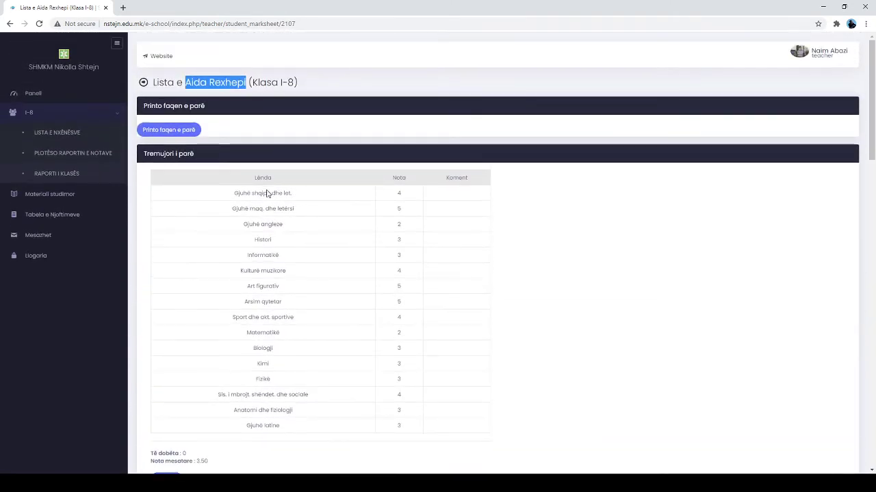
{"action": "scroll", "coordinate": [308, 205], "scroll_direction": "down", "scroll_amount": 1}
{"action": "scroll", "coordinate": [371, 307], "scroll_direction": "down", "scroll_amount": 5}
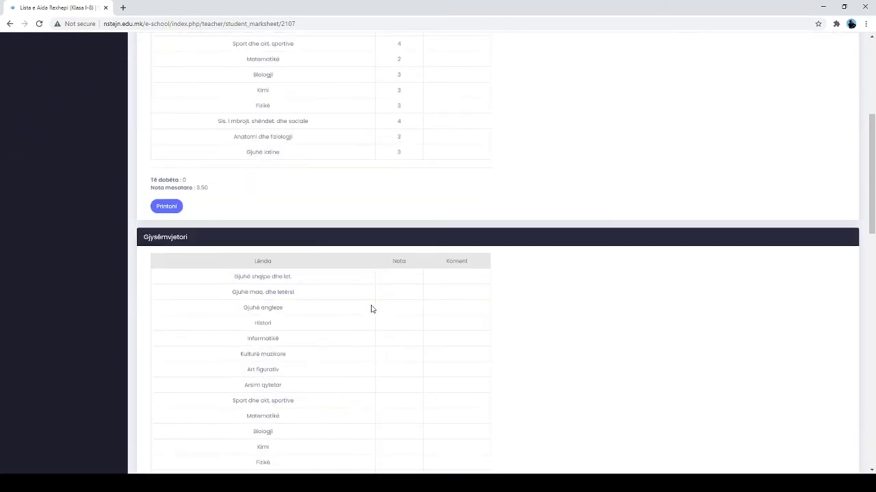
{"action": "scroll", "coordinate": [253, 243], "scroll_direction": "up", "scroll_amount": 3}
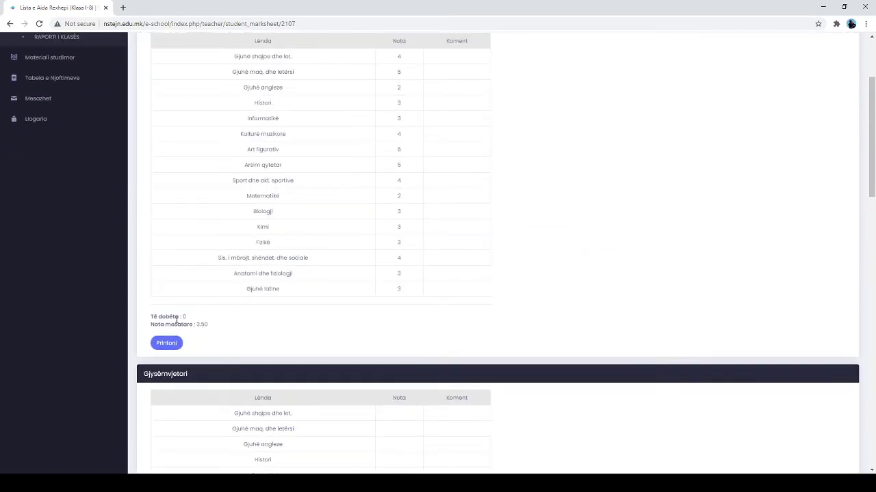
{"action": "scroll", "coordinate": [191, 315], "scroll_direction": "up", "scroll_amount": 1}
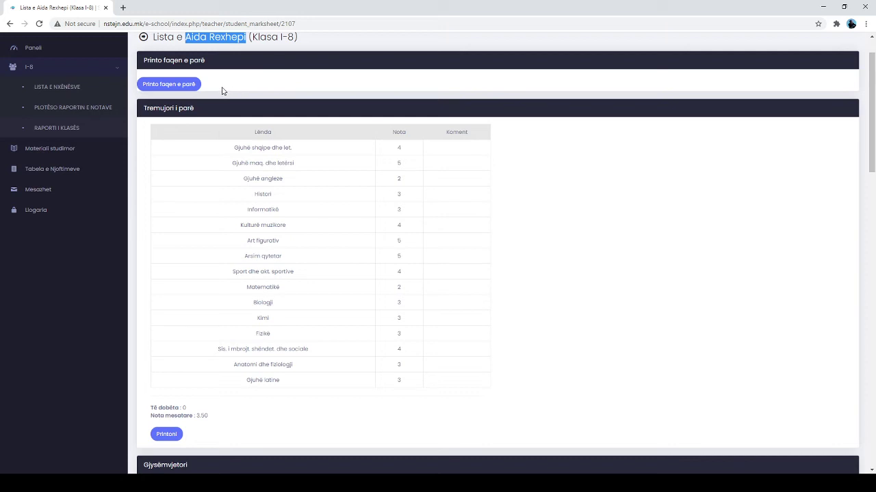
Preview the record sheet's front page for printing in Landscape layout with the additional print settings shown, and close it without printing.
{"action": "left_click", "coordinate": [181, 85]}
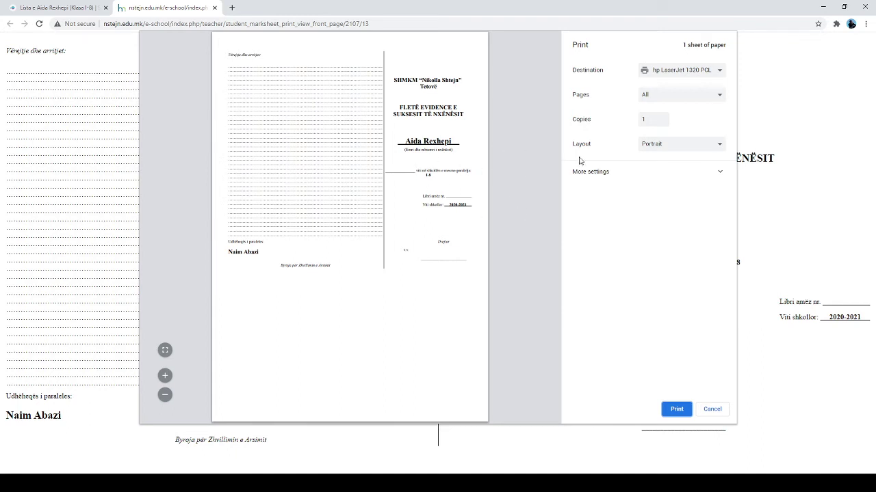
{"action": "left_click", "coordinate": [724, 145]}
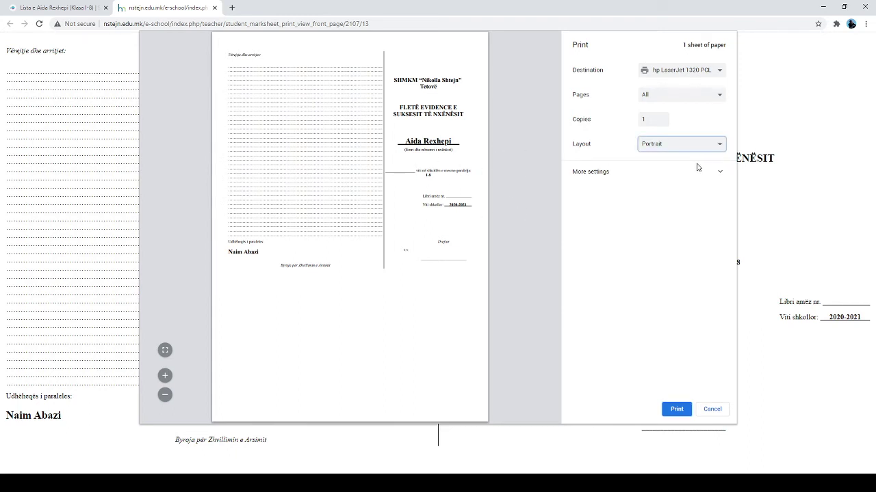
{"action": "left_click", "coordinate": [699, 168]}
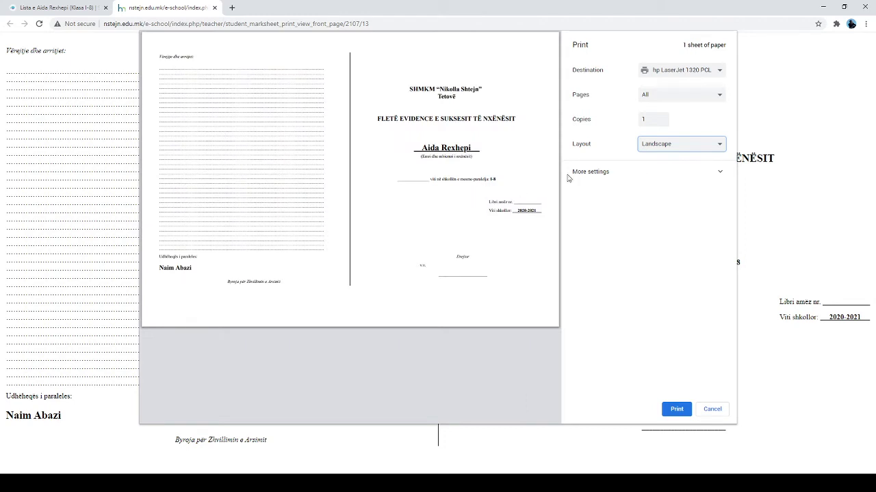
{"action": "left_click", "coordinate": [718, 172]}
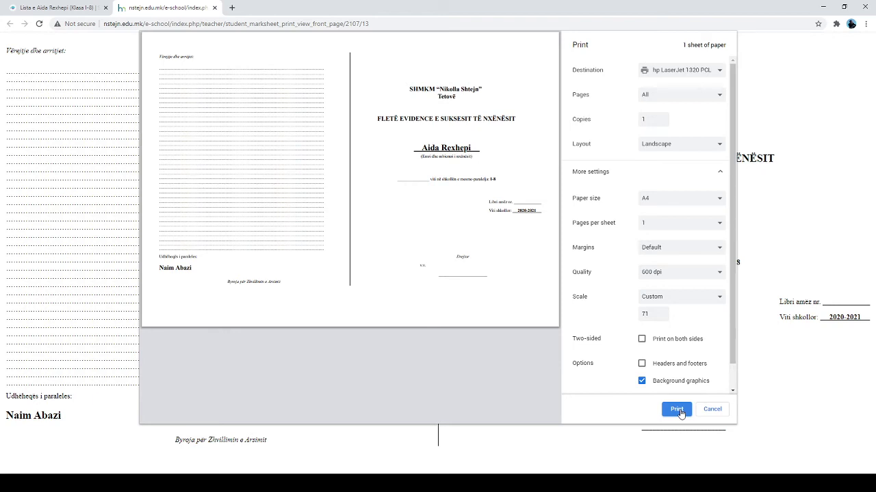
{"action": "left_click", "coordinate": [712, 410]}
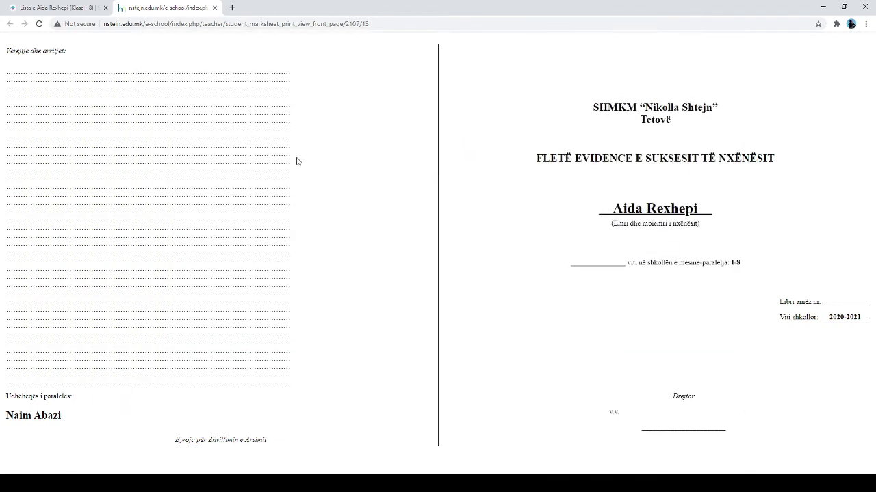
{"action": "left_click", "coordinate": [215, 7]}
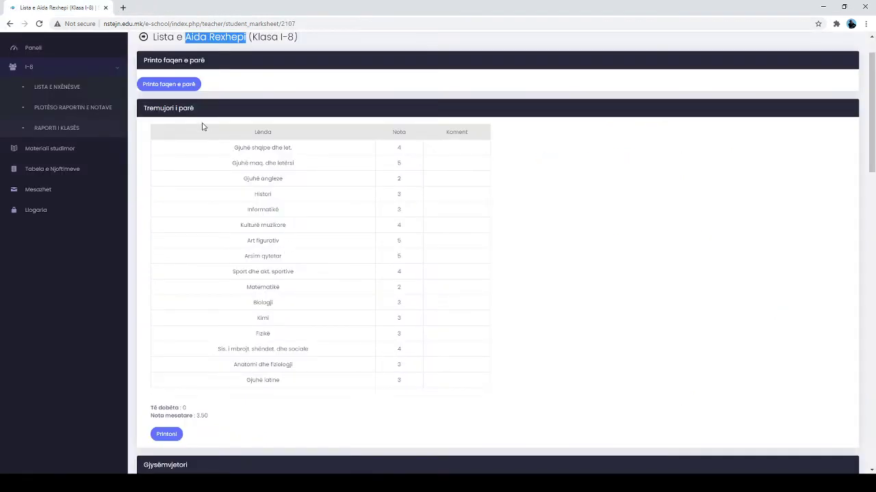
Open the print preview of the Tremujori i parë grades and reduce the custom print scale to 63.
{"action": "scroll", "coordinate": [172, 225], "scroll_direction": "down", "scroll_amount": 1}
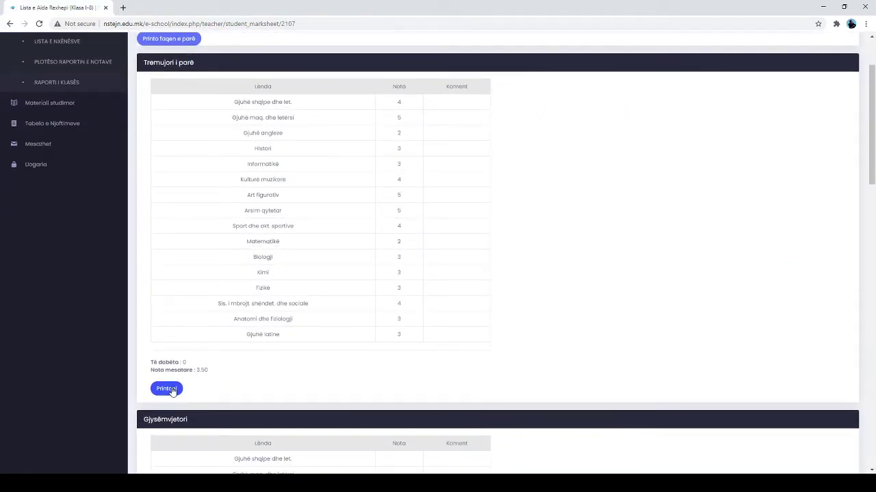
{"action": "left_click", "coordinate": [166, 388]}
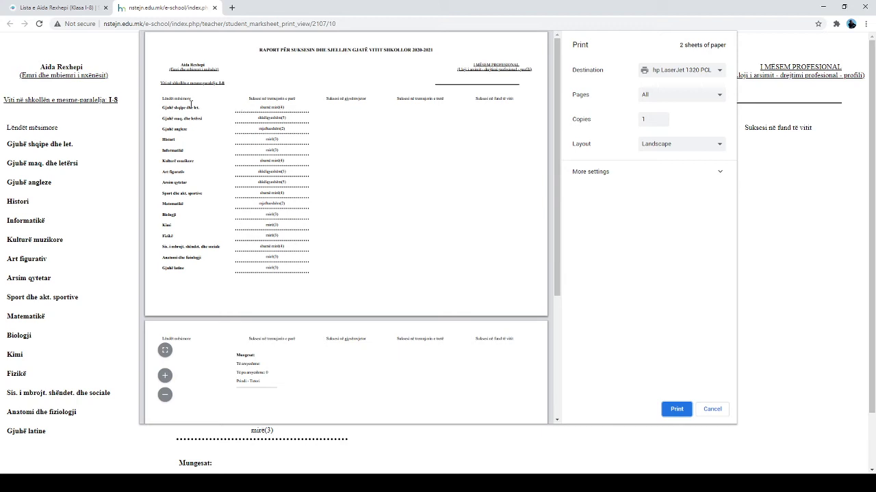
{"action": "left_click", "coordinate": [680, 171]}
{"action": "left_click", "coordinate": [661, 317]}
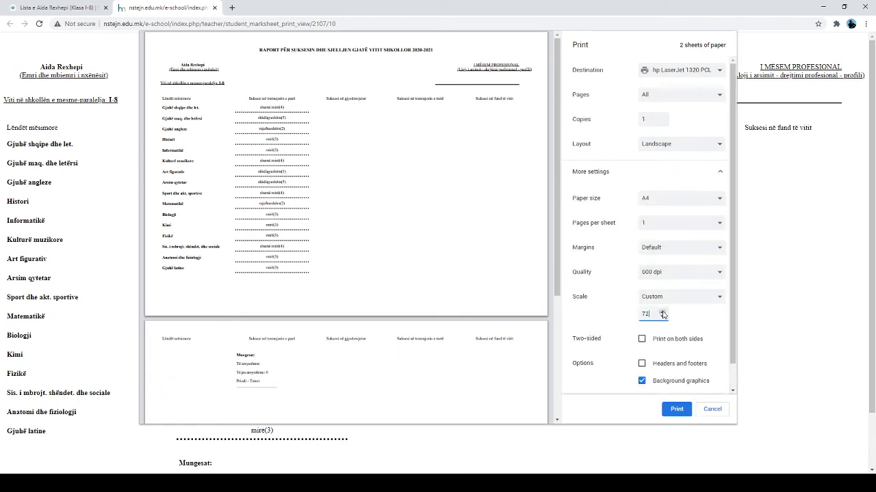
{"action": "left_click", "coordinate": [661, 317]}
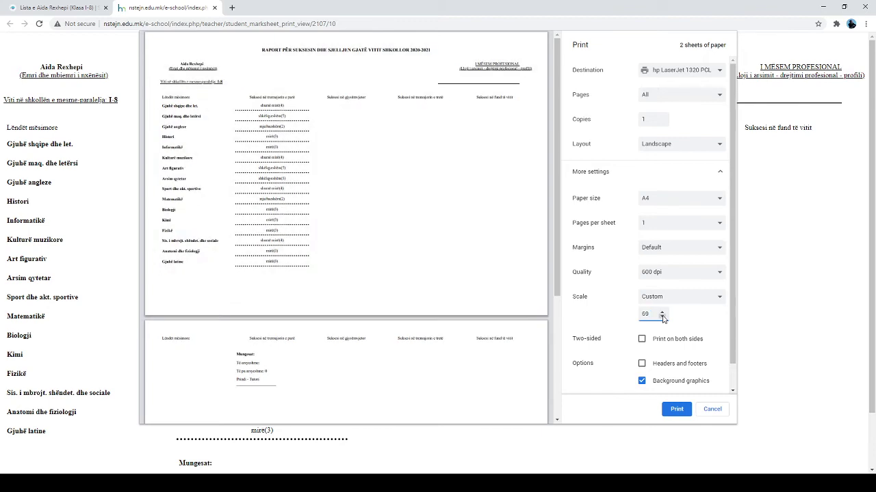
{"action": "left_click", "coordinate": [662, 317]}
{"action": "left_click", "coordinate": [662, 317]}
{"action": "left_click", "coordinate": [662, 317]}
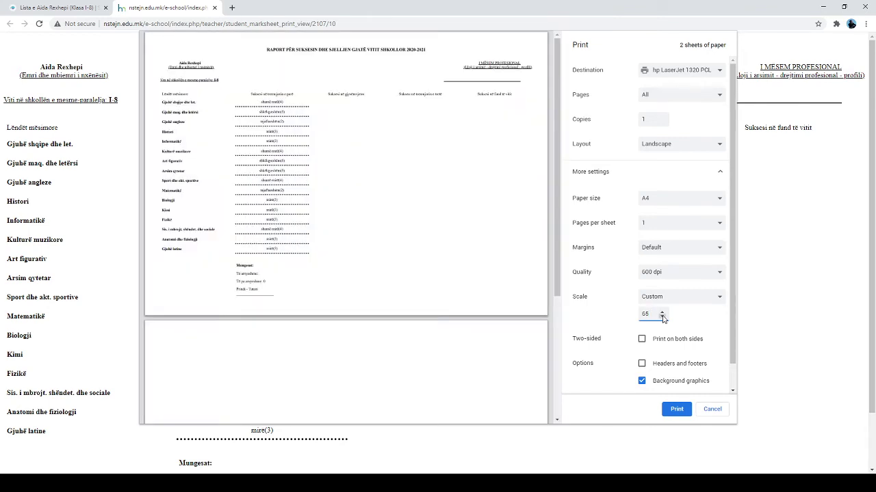
{"action": "left_click", "coordinate": [661, 317]}
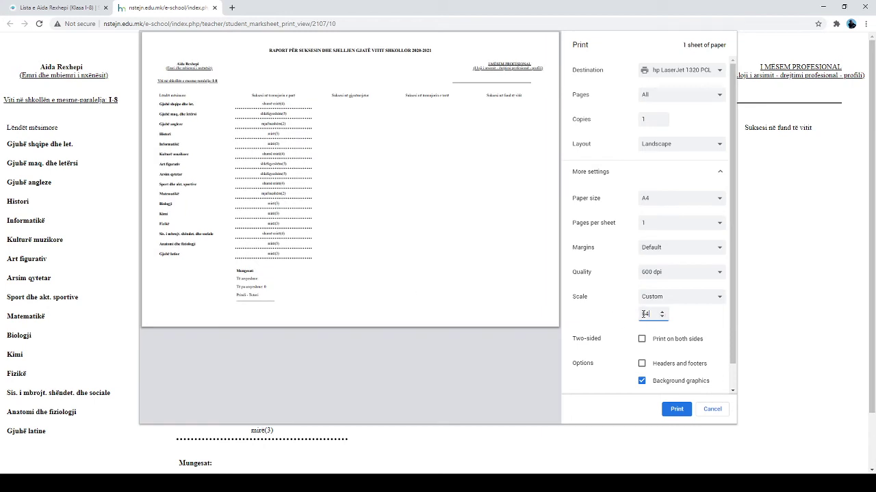
{"action": "left_click", "coordinate": [661, 317]}
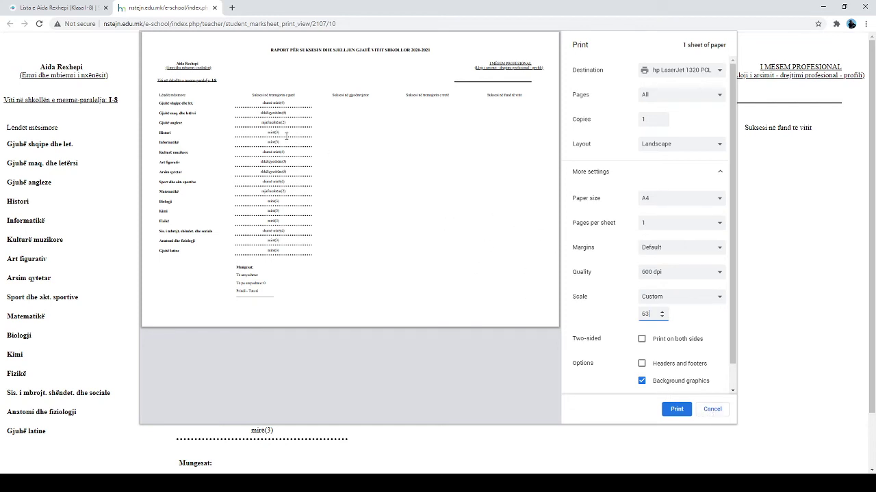
Close the Tremujori i parë printout without printing, and preview the Gjysëmvjetori grades printout before closing it as well.
{"action": "left_click", "coordinate": [720, 412]}
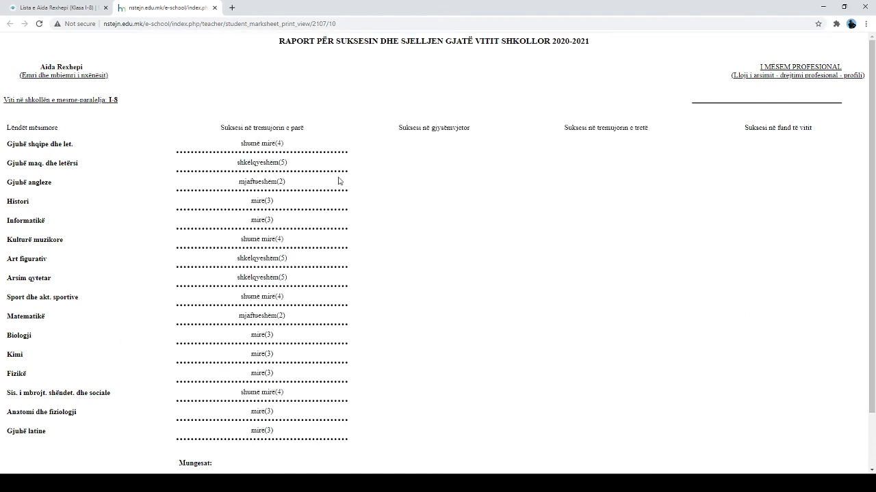
{"action": "left_click", "coordinate": [215, 8]}
{"action": "scroll", "coordinate": [329, 230], "scroll_direction": "down", "scroll_amount": 5}
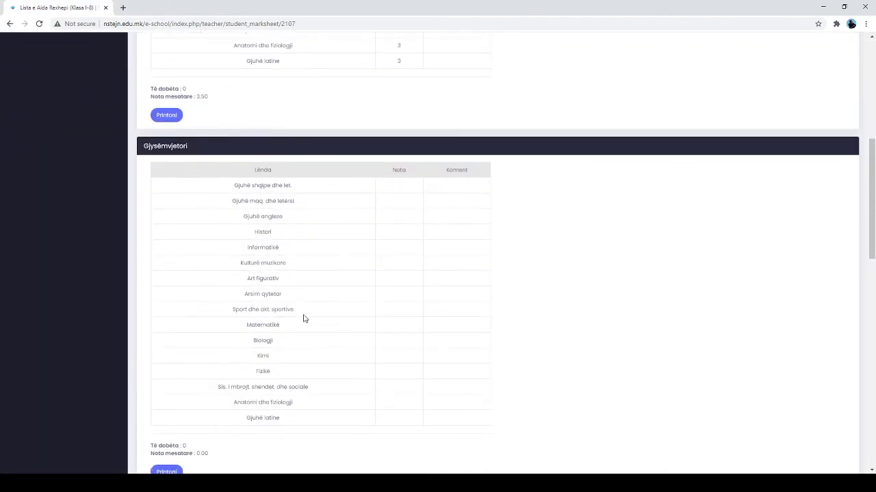
{"action": "scroll", "coordinate": [205, 342], "scroll_direction": "down", "scroll_amount": 1}
{"action": "left_click", "coordinate": [164, 381]}
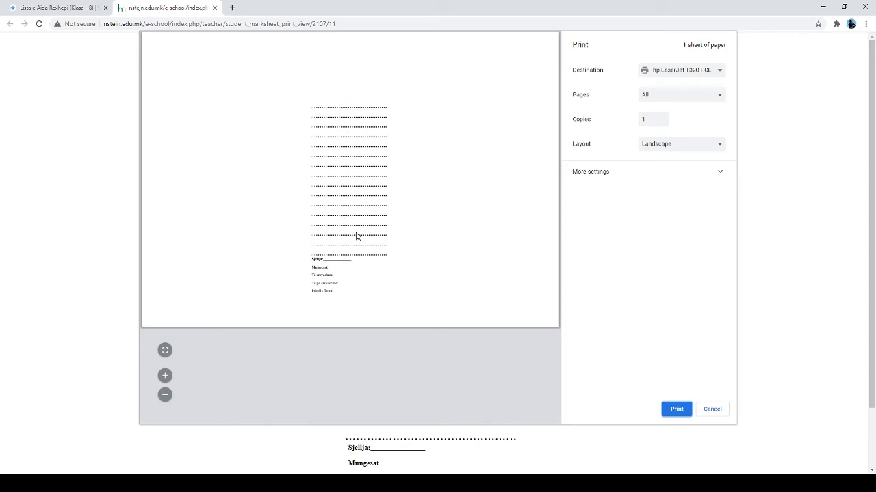
{"action": "left_click", "coordinate": [720, 412]}
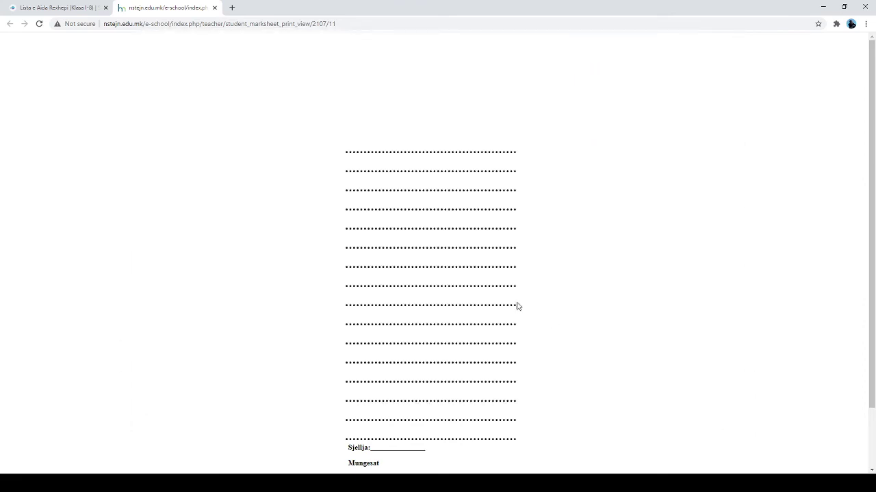
{"action": "left_click", "coordinate": [214, 7]}
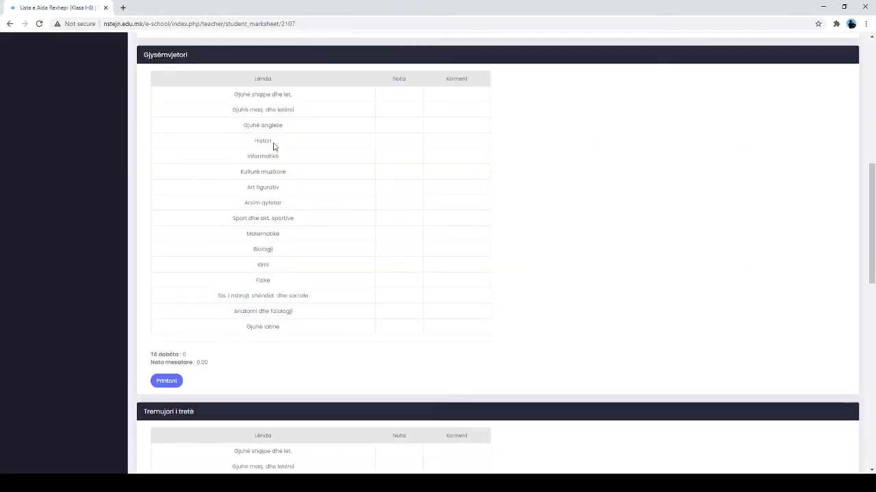
Open the grade management page and load class I-8's grades for Tremujori i parë.
{"action": "scroll", "coordinate": [279, 170], "scroll_direction": "up", "scroll_amount": 10}
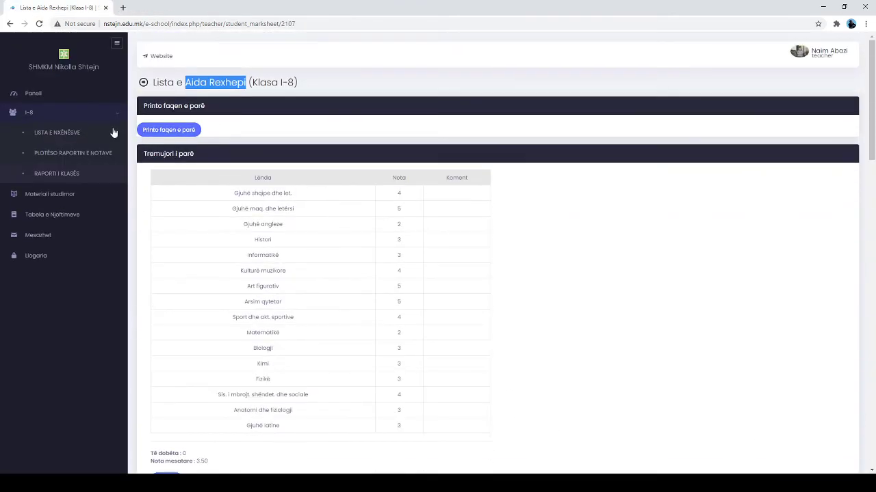
{"action": "left_click", "coordinate": [67, 158]}
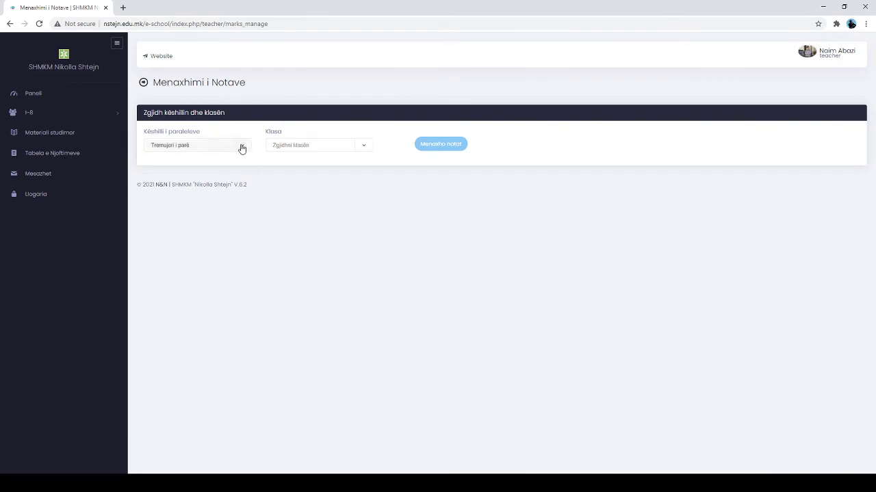
{"action": "left_click", "coordinate": [242, 149]}
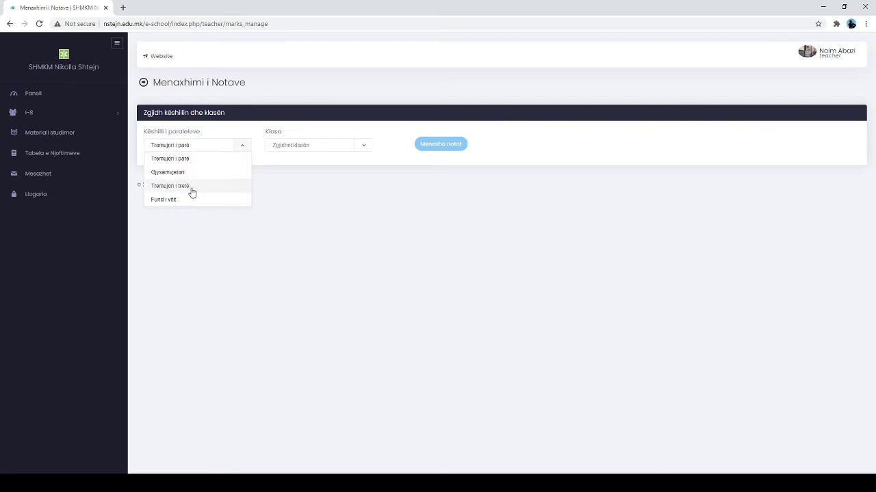
{"action": "left_click", "coordinate": [207, 156]}
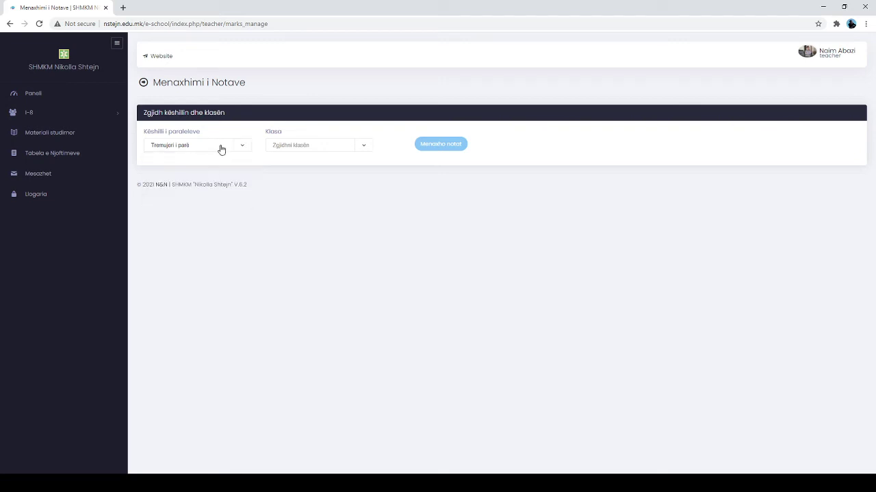
{"action": "left_click", "coordinate": [364, 146]}
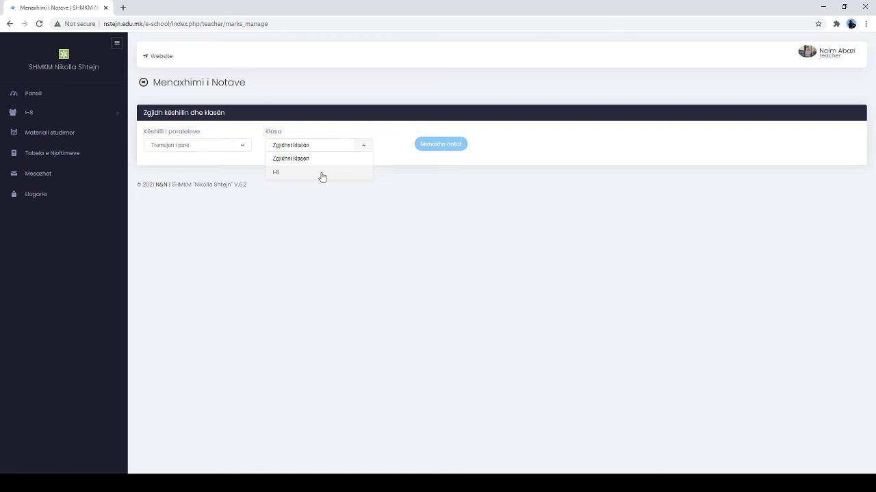
{"action": "left_click", "coordinate": [321, 174]}
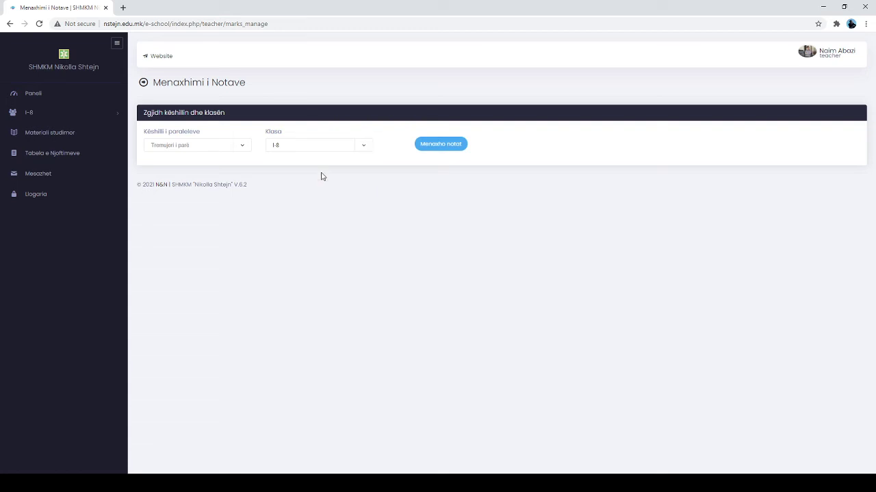
{"action": "left_click", "coordinate": [442, 145]}
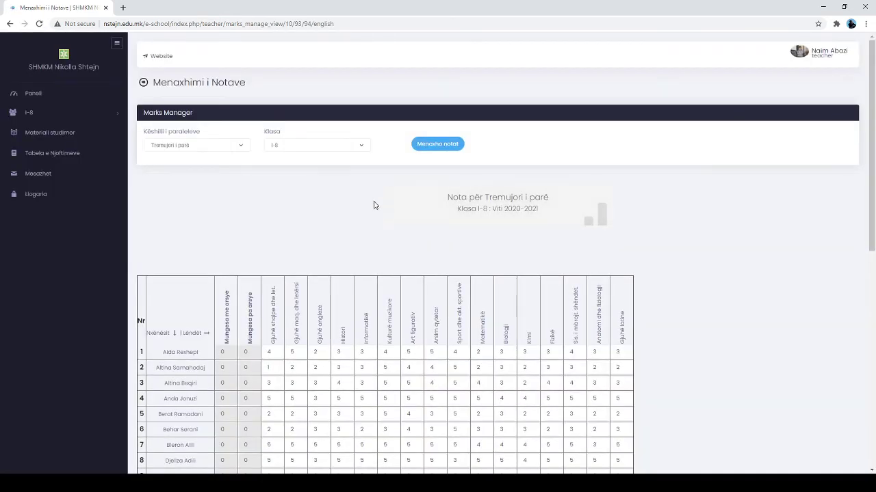
Examine class I-8's Tremujori i parë grade table, including the absence columns, the subject grades and the option for saving changes.
{"action": "scroll", "coordinate": [301, 186], "scroll_direction": "down", "scroll_amount": 2}
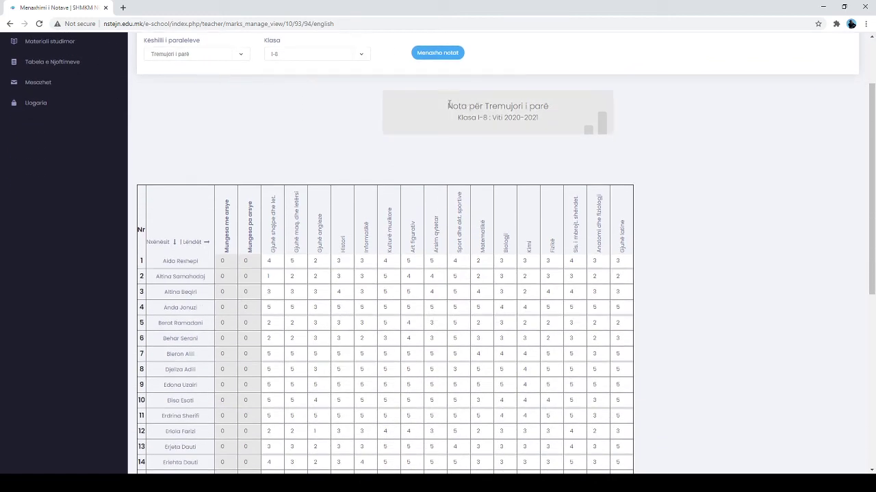
{"action": "scroll", "coordinate": [422, 169], "scroll_direction": "down", "scroll_amount": 2}
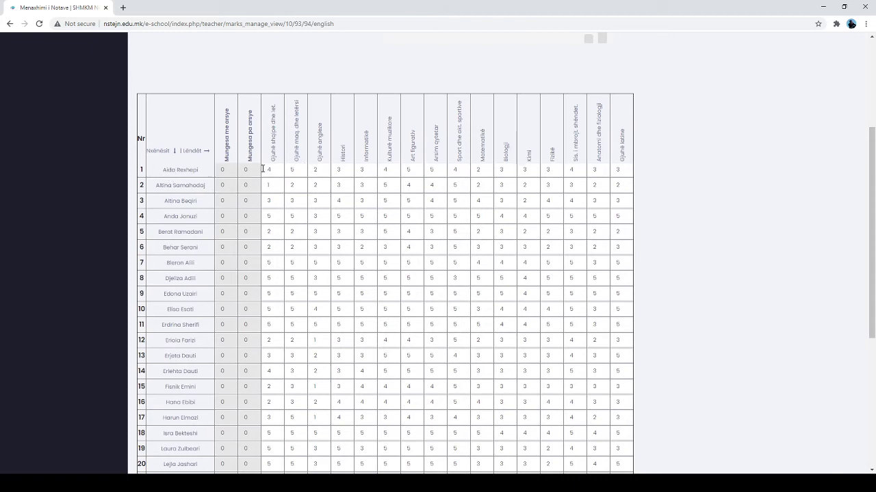
{"action": "scroll", "coordinate": [578, 191], "scroll_direction": "down", "scroll_amount": 4}
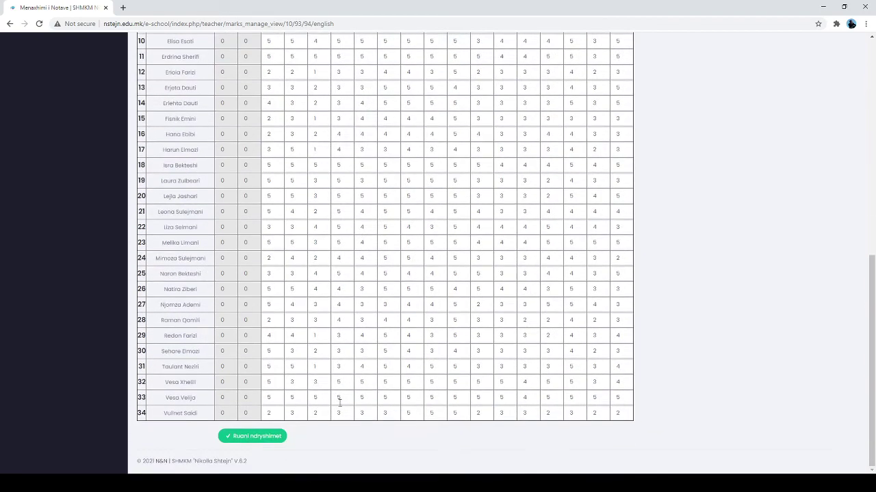
{"action": "left_click", "coordinate": [248, 437]}
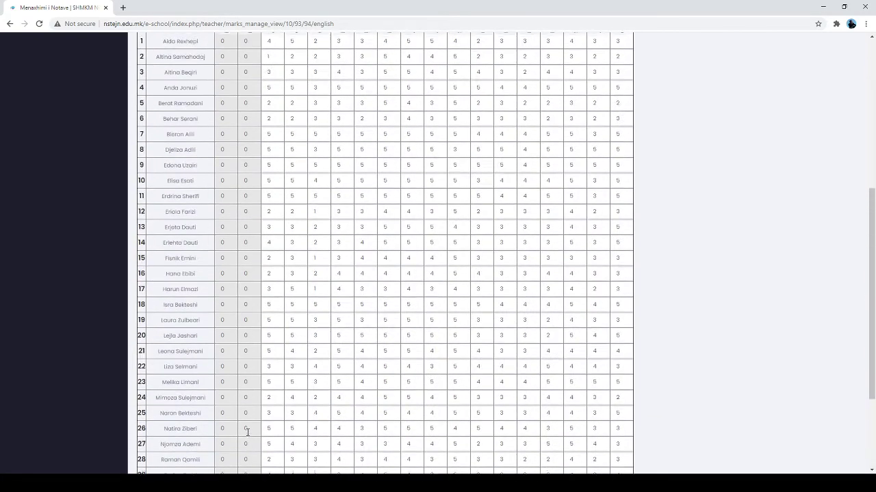
{"action": "scroll", "coordinate": [355, 276], "scroll_direction": "down", "scroll_amount": 4}
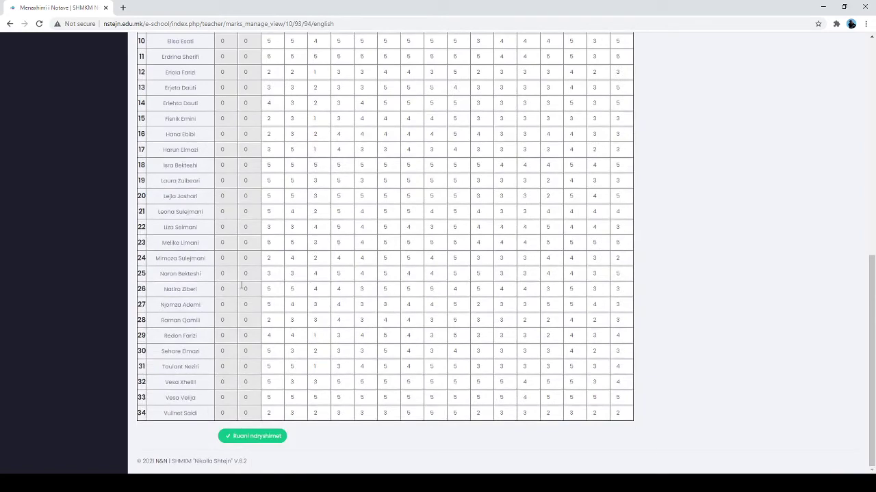
{"action": "scroll", "coordinate": [241, 287], "scroll_direction": "up", "scroll_amount": 6}
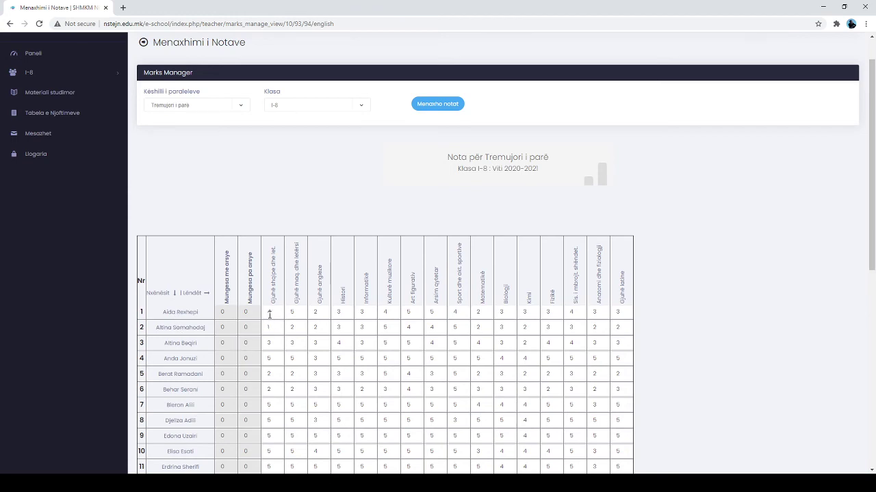
{"action": "scroll", "coordinate": [365, 277], "scroll_direction": "down", "scroll_amount": 6}
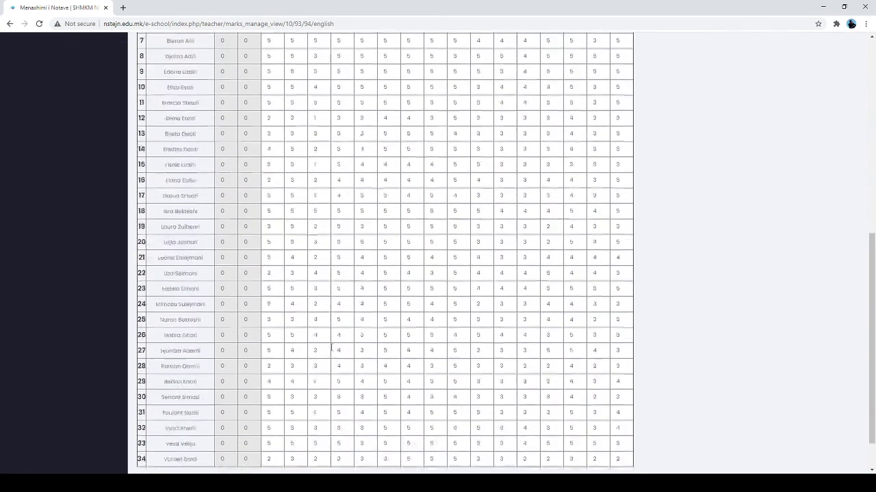
{"action": "scroll", "coordinate": [283, 393], "scroll_direction": "up", "scroll_amount": 1}
{"action": "scroll", "coordinate": [261, 258], "scroll_direction": "up", "scroll_amount": 6}
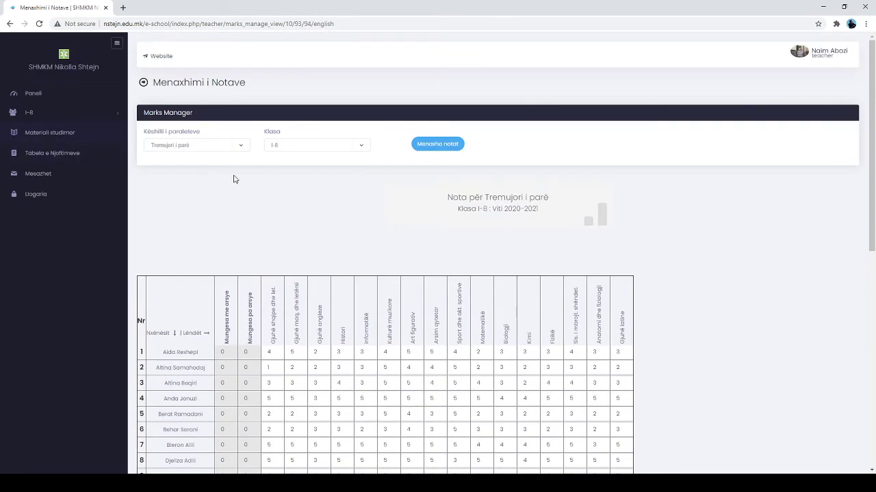
Load class I-8's grade table for Gjysëmvjetori.
{"action": "left_click", "coordinate": [236, 148]}
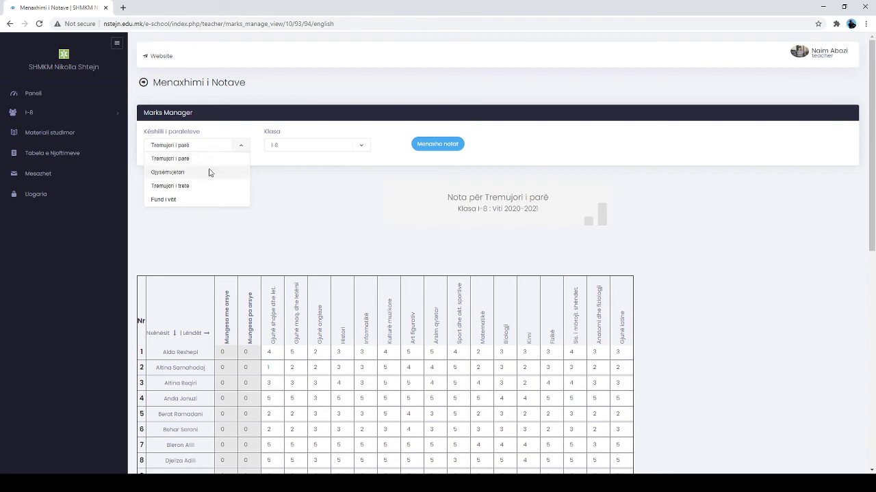
{"action": "left_click", "coordinate": [210, 172]}
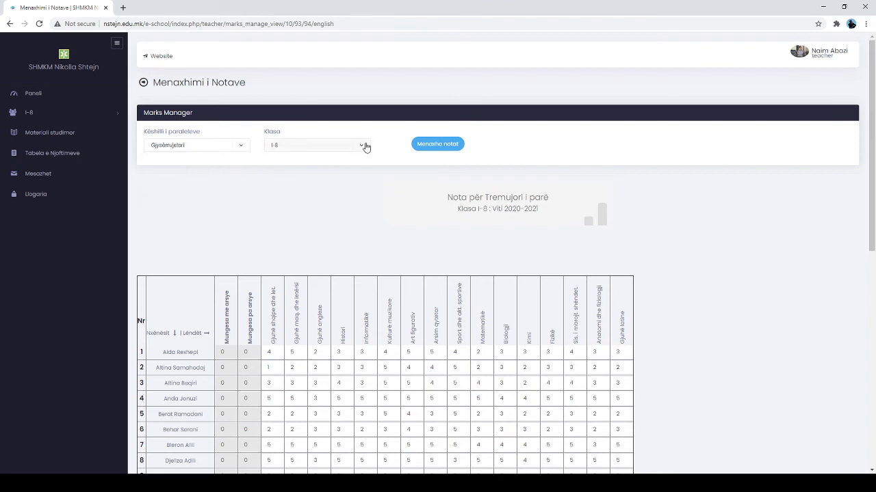
{"action": "left_click", "coordinate": [450, 147]}
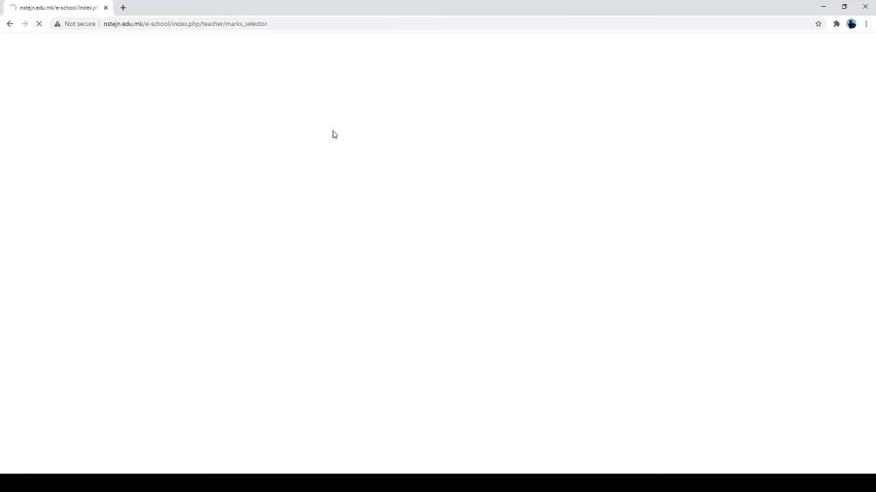
Enter the first student's subject grades as 3, 4, 5, 3, 4, 5, 3, 4, 5, 1, 1, 3, 3, 3, 3, 3 and save the changes.
{"action": "scroll", "coordinate": [298, 282], "scroll_direction": "down", "scroll_amount": 2}
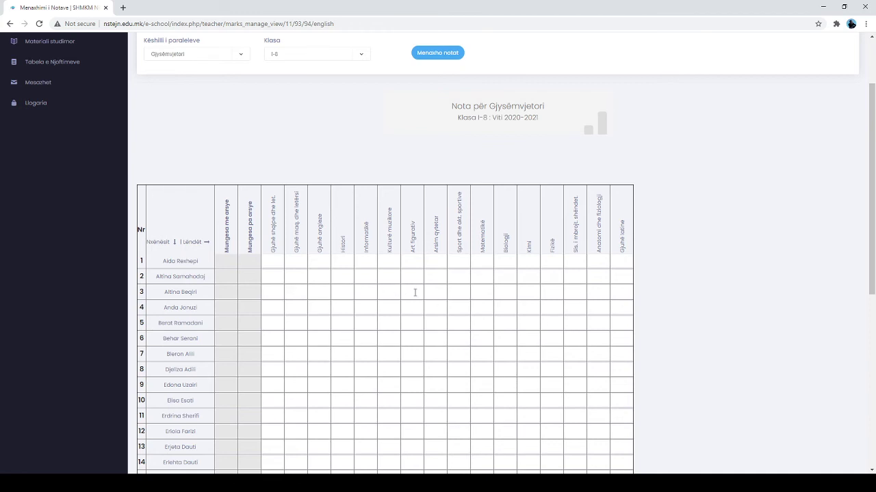
{"action": "left_click", "coordinate": [272, 262]}
{"action": "type", "text": "4"}
{"action": "key", "text": "Tab"}
{"action": "type", "text": "5"}
{"action": "key", "text": "Tab"}
{"action": "type", "text": "5"}
{"action": "key", "text": "Tab"}
{"action": "type", "text": "3"}
{"action": "key", "text": "Tab"}
{"action": "type", "text": "4"}
{"action": "key", "text": "Tab"}
{"action": "type", "text": "5"}
{"action": "key", "text": "Tab"}
{"action": "type", "text": "1"}
{"action": "key", "text": "Tab"}
{"action": "type", "text": "1"}
{"action": "key", "text": "Tab"}
{"action": "type", "text": "3"}
{"action": "key", "text": "Tab"}
{"action": "type", "text": "3"}
{"action": "key", "text": "Tab"}
{"action": "type", "text": "3"}
{"action": "key", "text": "Tab"}
{"action": "scroll", "coordinate": [320, 281], "scroll_direction": "down", "scroll_amount": 5}
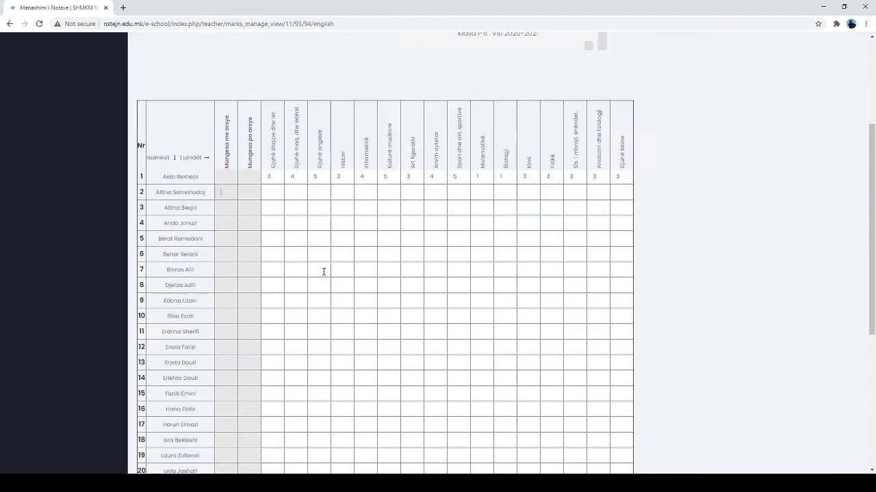
{"action": "left_click", "coordinate": [266, 437]}
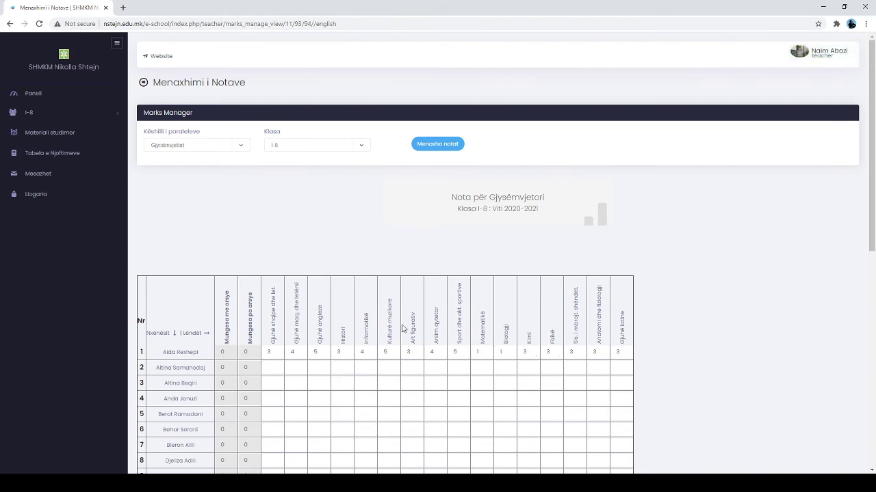
Switch class I-8's grade management back to the Tremujori i parë grades.
{"action": "left_click", "coordinate": [244, 143]}
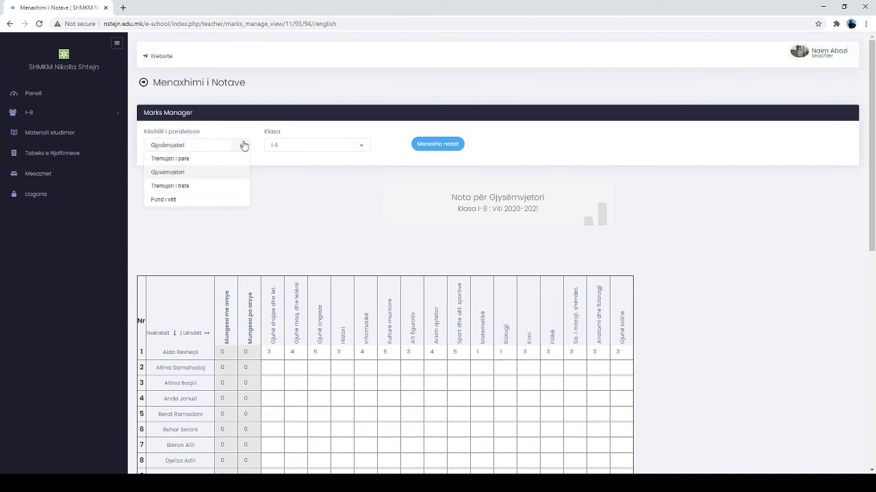
{"action": "left_click", "coordinate": [217, 160]}
{"action": "left_click", "coordinate": [435, 145]}
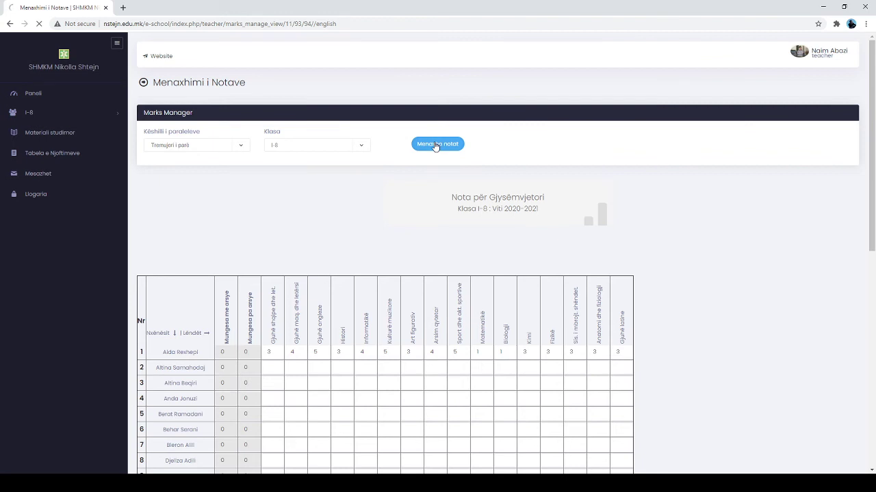
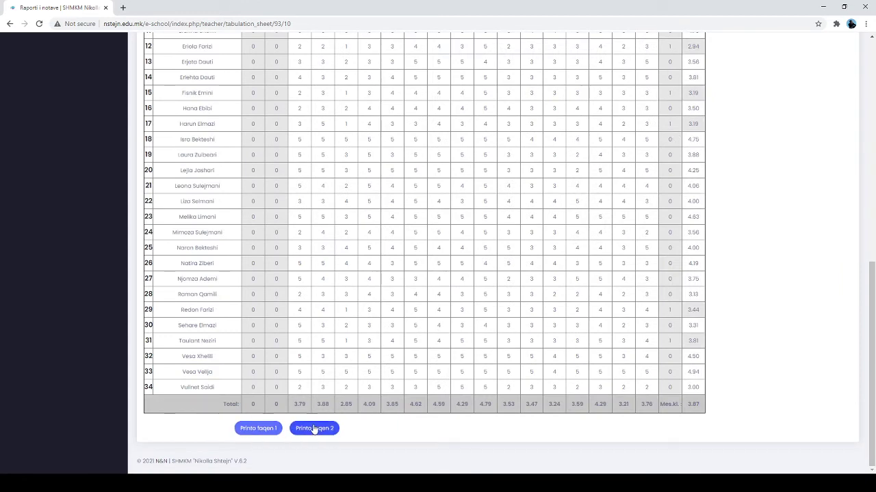
Open page 1 of class I-8's grade report for printing, preview it in Portrait layout, and close the preview without printing.
{"action": "left_click", "coordinate": [266, 430]}
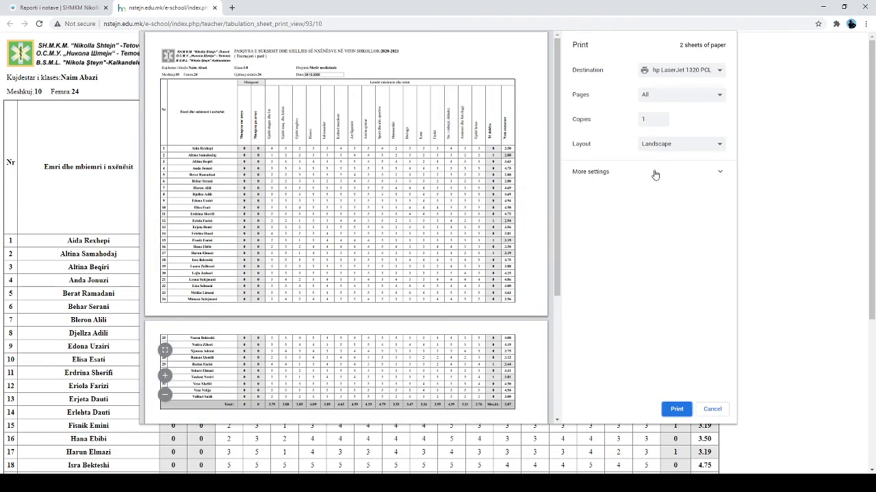
{"action": "left_click", "coordinate": [718, 147]}
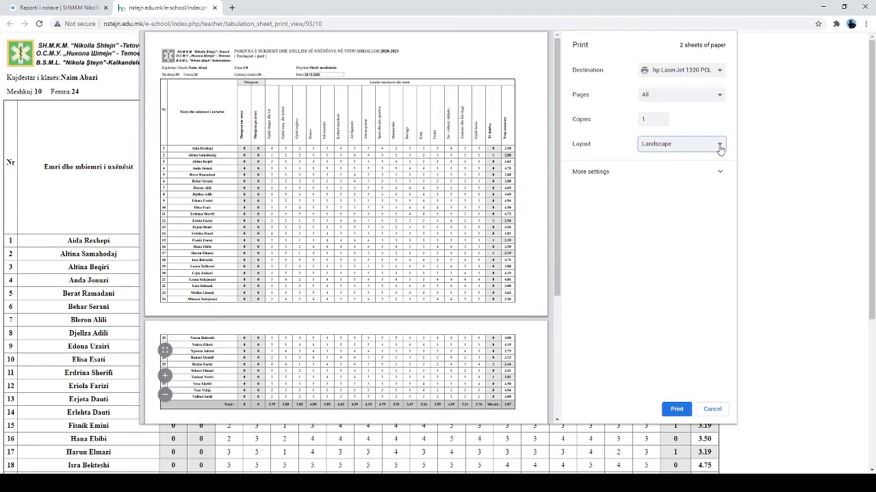
{"action": "left_click", "coordinate": [698, 160]}
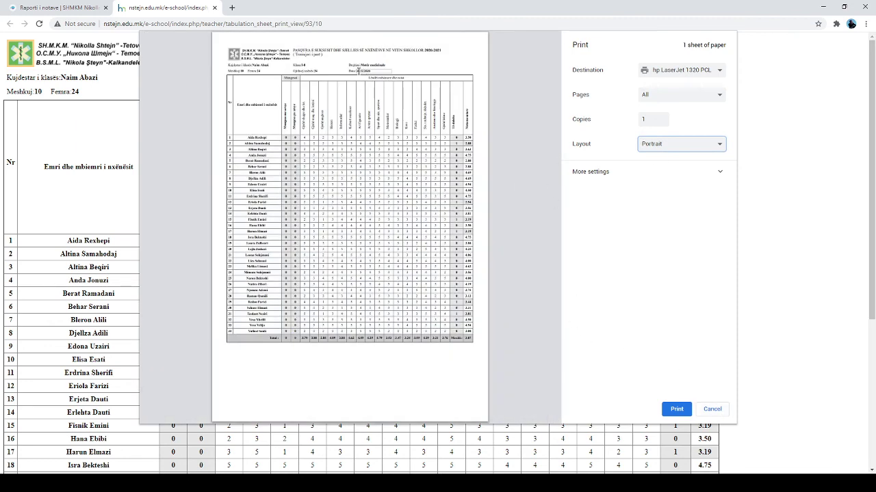
{"action": "left_click", "coordinate": [709, 409]}
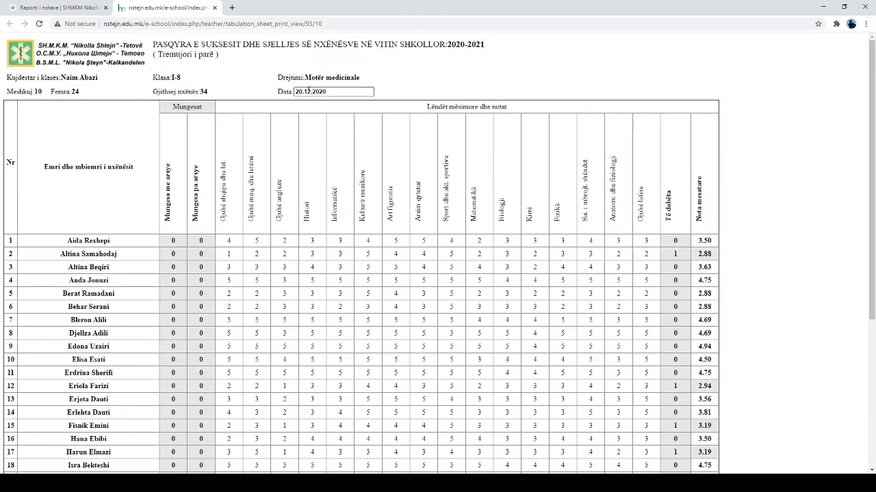
Set the date in the printable class report's header to 31.12.2020.
{"action": "left_click", "coordinate": [298, 92]}
{"action": "key", "text": "BackSpace"}
{"action": "key", "text": "BackSpace"}
{"action": "key", "text": "BackSpace"}
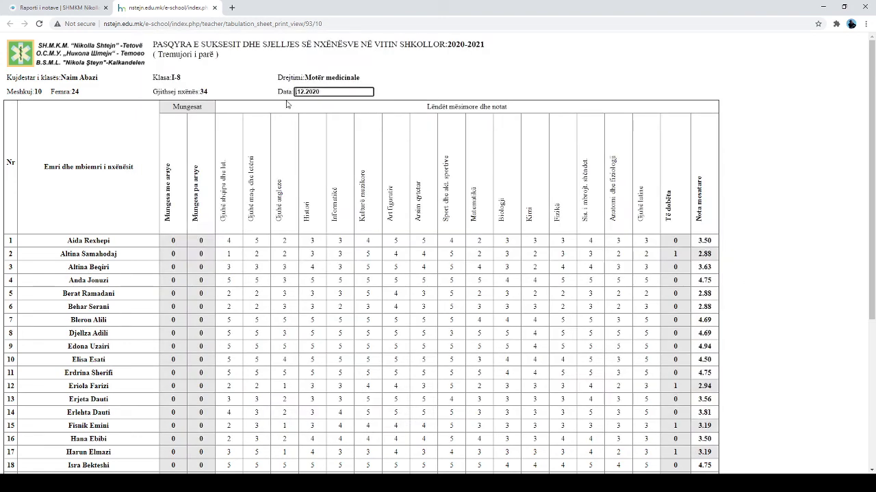
{"action": "type", "text": "31."}
{"action": "left_click", "coordinate": [528, 65]}
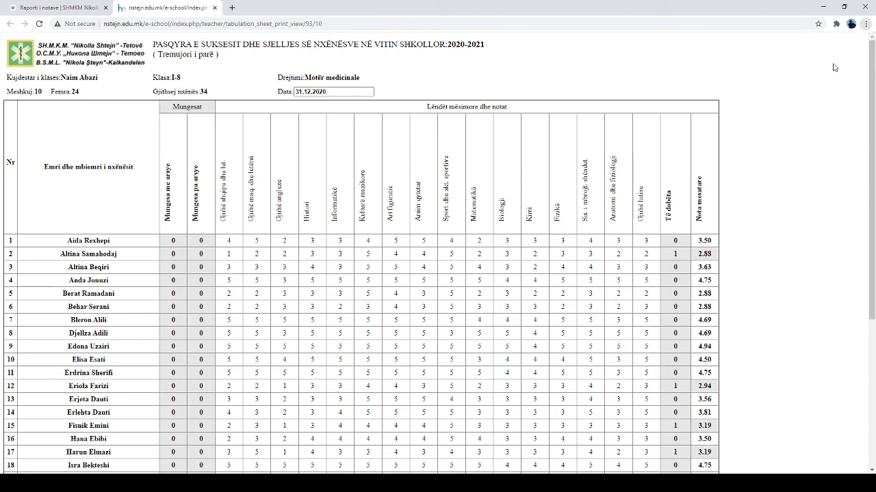
Open the print preview of the class report's first page and enlarge it to examine the header, grades and class averages.
{"action": "key", "text": "ctrl+p"}
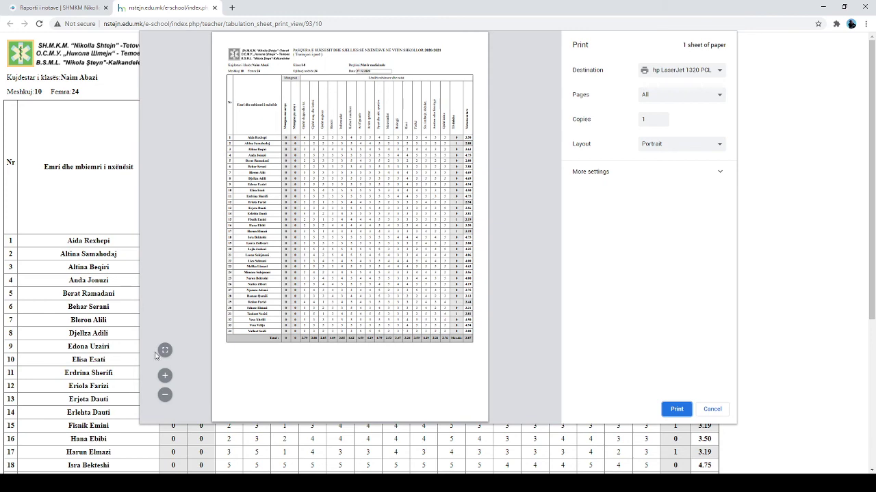
{"action": "left_click", "coordinate": [164, 376]}
{"action": "left_click", "coordinate": [164, 376]}
{"action": "left_click", "coordinate": [165, 376]}
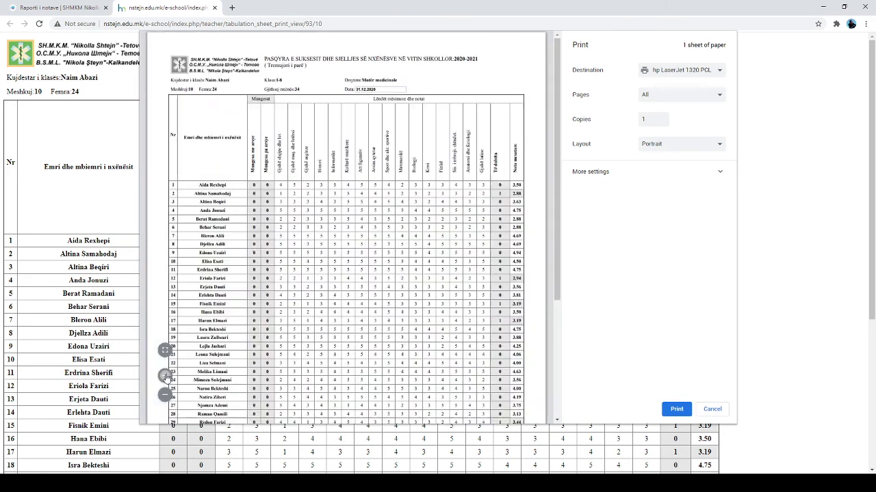
{"action": "left_click", "coordinate": [165, 375]}
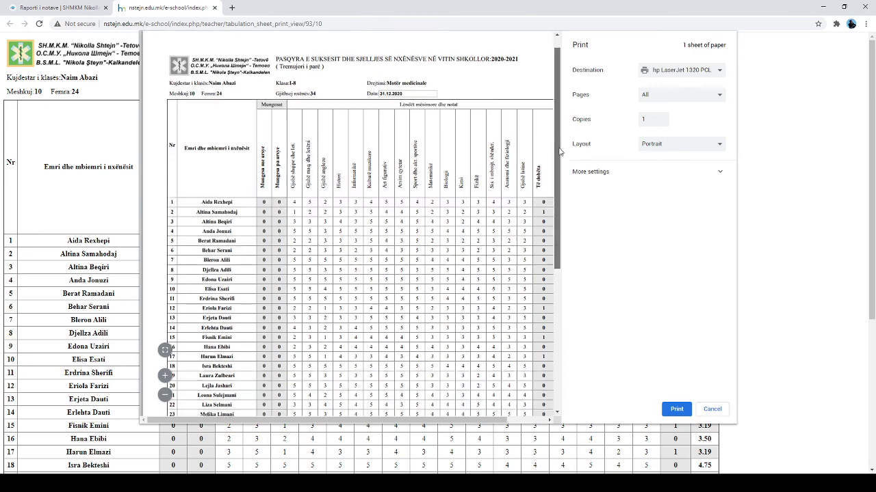
{"action": "scroll", "coordinate": [562, 98], "scroll_direction": "down", "scroll_amount": 5}
{"action": "left_click_drag", "start_coordinate": [427, 423], "coordinate": [466, 423]}
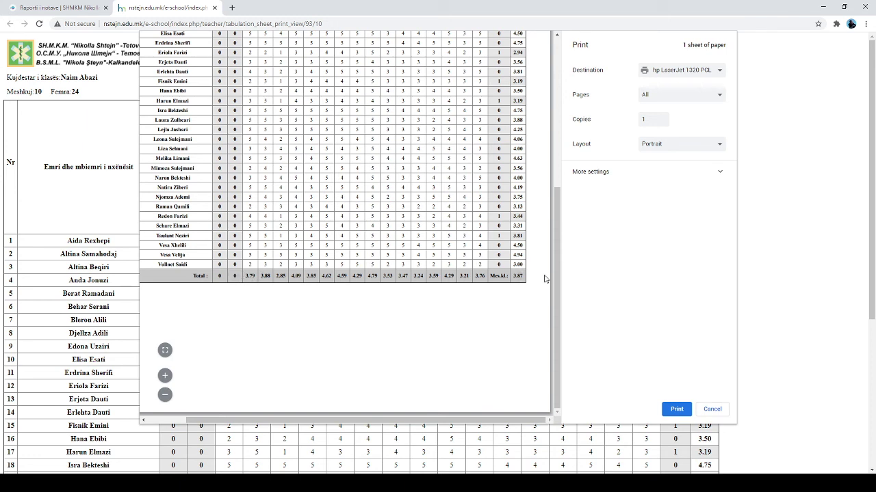
{"action": "scroll", "coordinate": [556, 285], "scroll_direction": "up", "scroll_amount": 1}
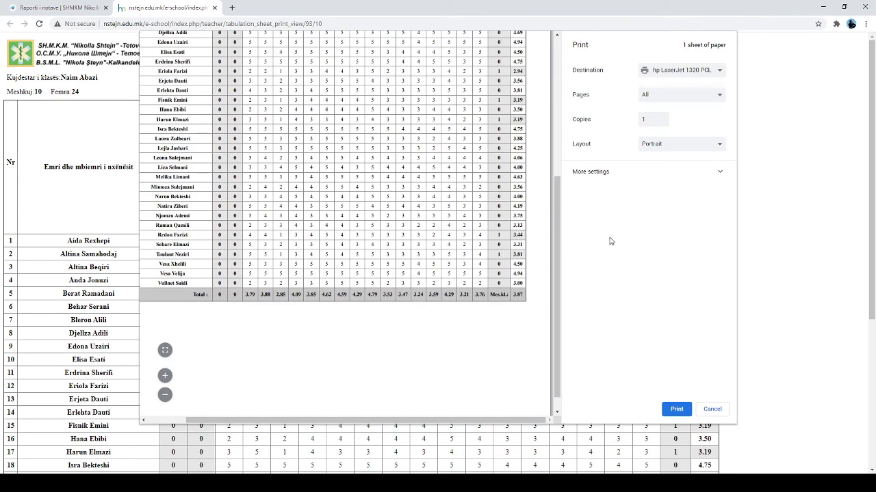
Turn background graphics off and back on in the additional print settings, check the preview, and close it without printing.
{"action": "left_click", "coordinate": [721, 173]}
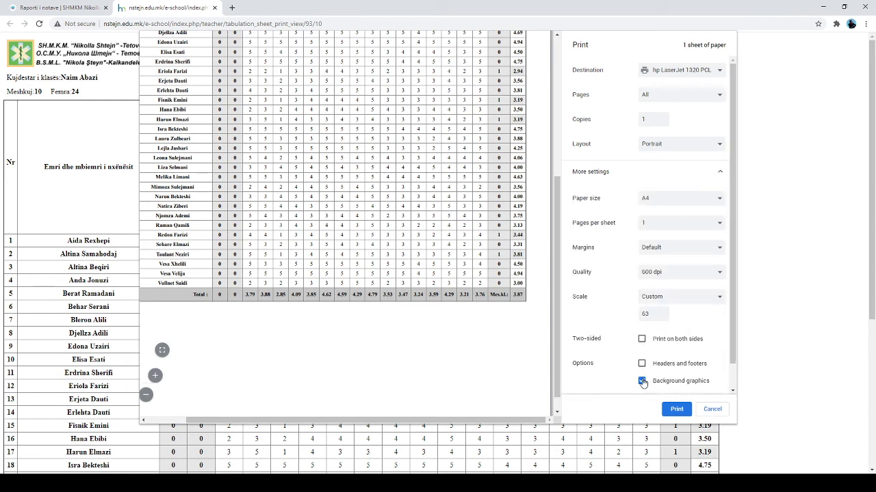
{"action": "left_click", "coordinate": [642, 381]}
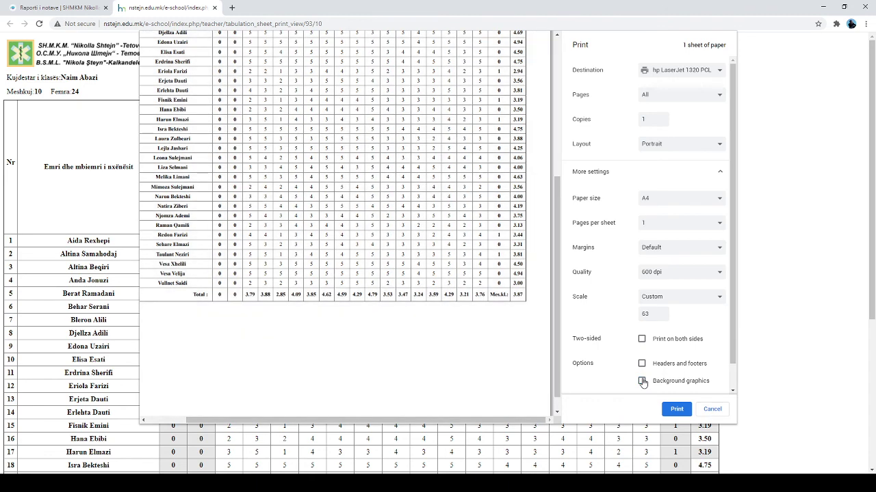
{"action": "left_click", "coordinate": [642, 382]}
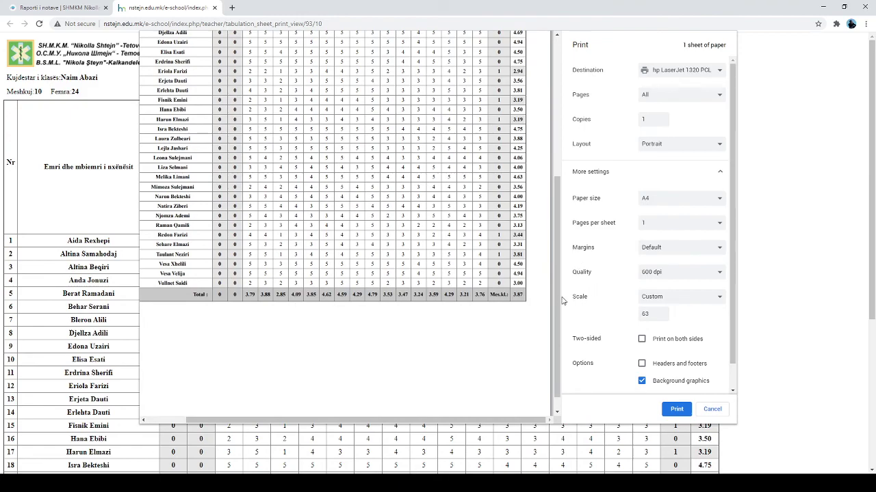
{"action": "left_click_drag", "start_coordinate": [556, 298], "coordinate": [554, 164]}
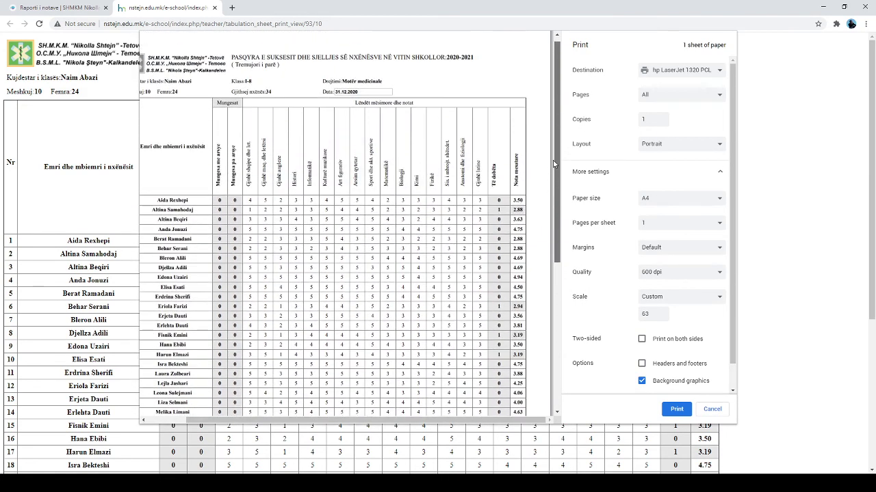
{"action": "left_click", "coordinate": [712, 409]}
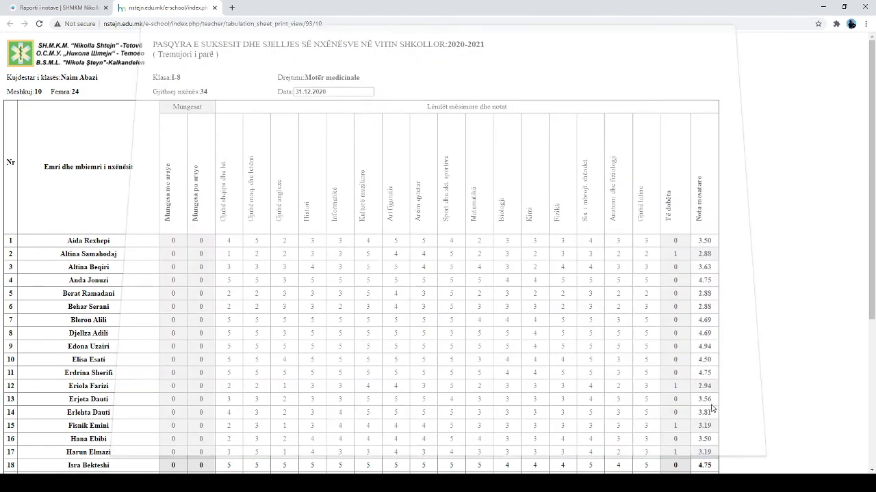
Close the page 1 printout, open page 2 of class I-8's grade report for printing, and dismiss its print preview.
{"action": "left_click", "coordinate": [213, 8]}
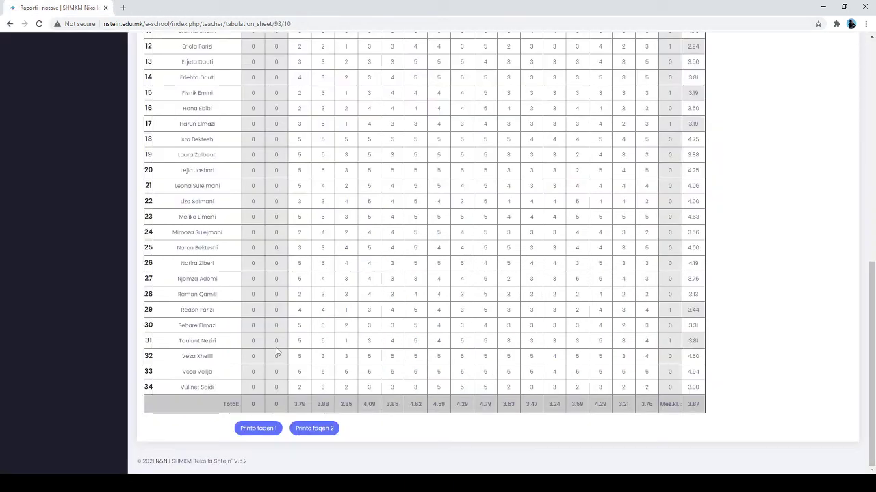
{"action": "left_click", "coordinate": [314, 428]}
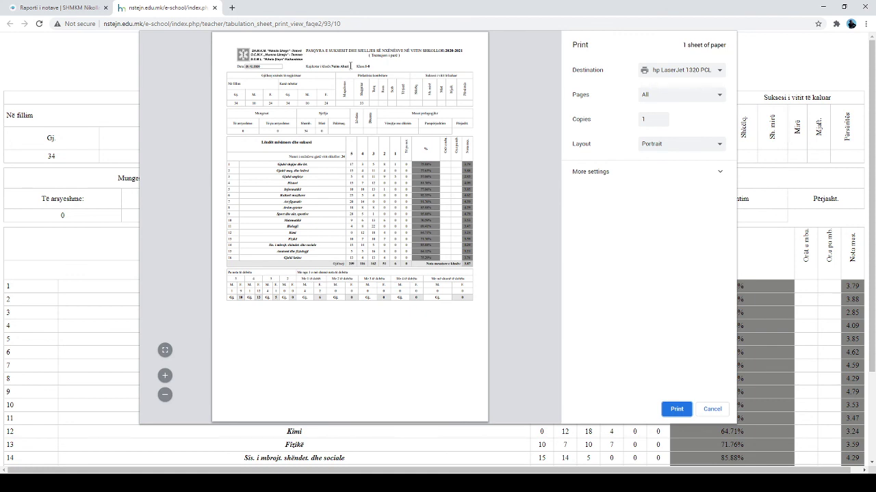
{"action": "left_click", "coordinate": [712, 409]}
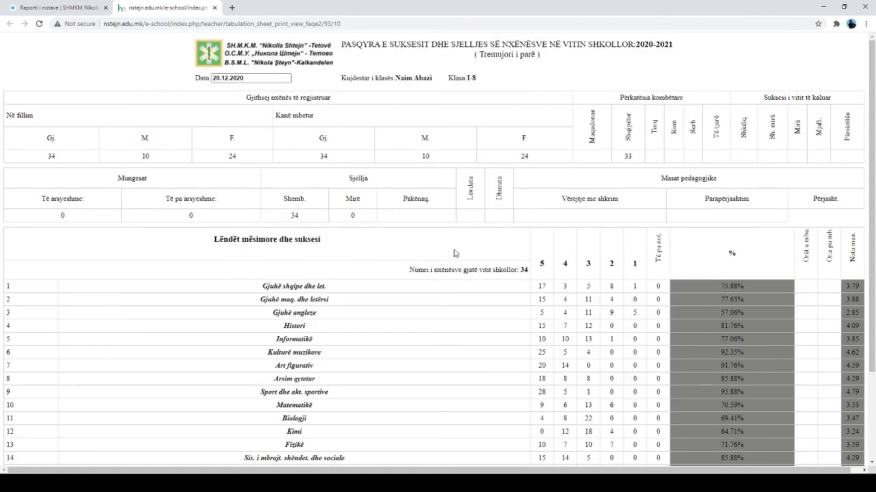
Set the date in the header of the class report's second page to 31.12.2020.
{"action": "left_click", "coordinate": [214, 75]}
{"action": "left_click_drag", "start_coordinate": [212, 78], "coordinate": [221, 78]}
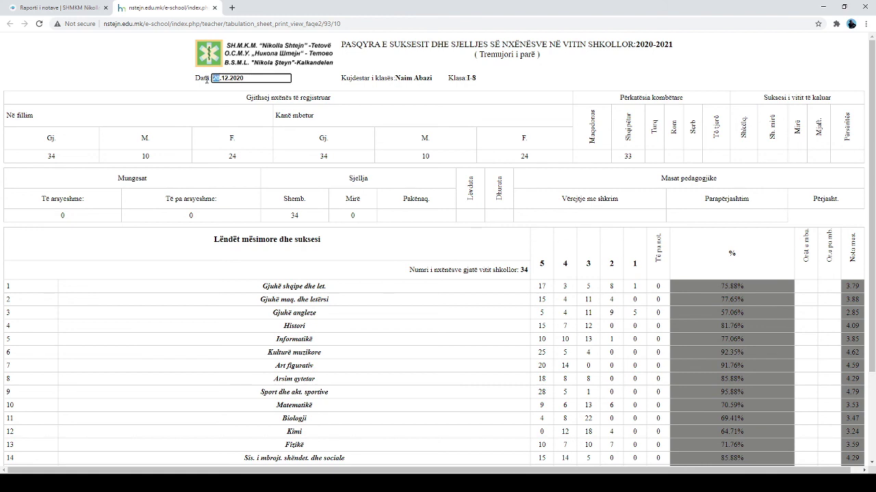
{"action": "type", "text": "31"}
{"action": "left_click", "coordinate": [581, 84]}
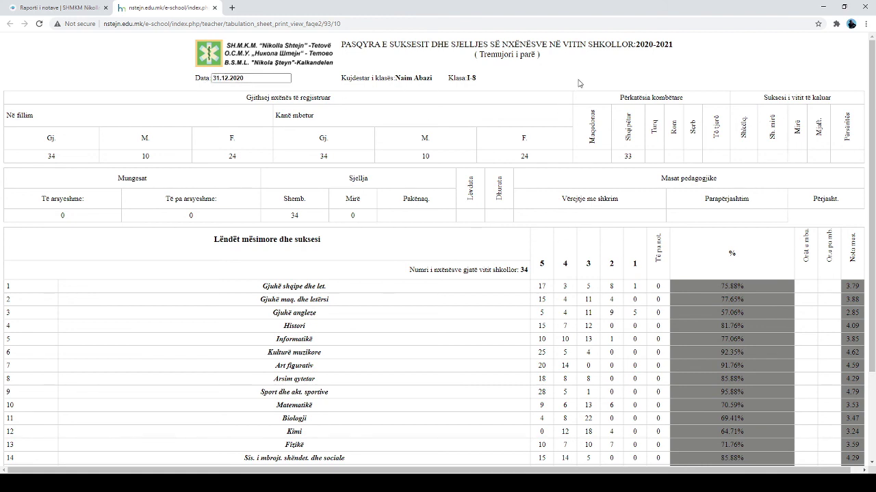
Preview page 2 for printing, enlarge it to examine the subject and failing-grade statistics, and close the preview and printout without printing.
{"action": "key", "text": "ctrl+p"}
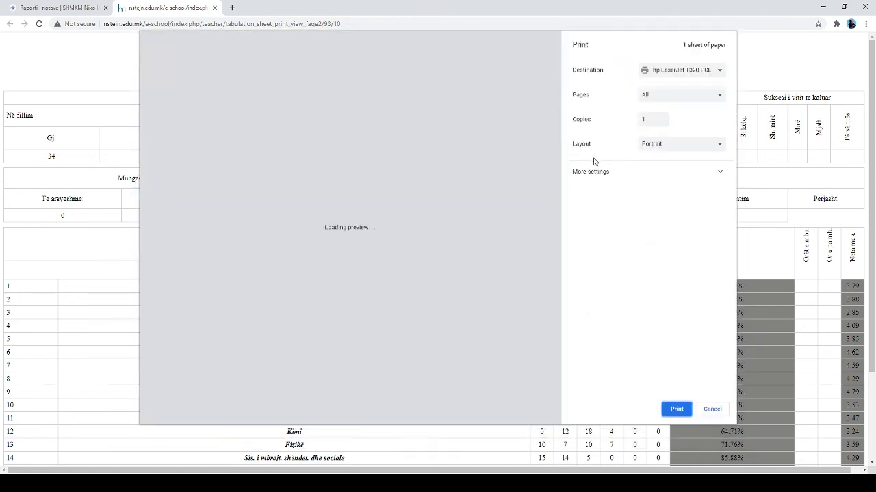
{"action": "left_click", "coordinate": [165, 375]}
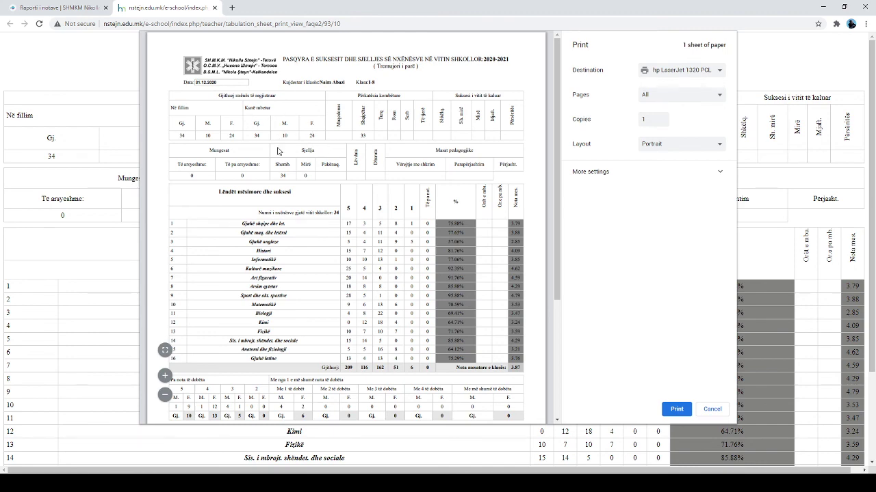
{"action": "scroll", "coordinate": [277, 174], "scroll_direction": "down", "scroll_amount": 1}
{"action": "scroll", "coordinate": [277, 174], "scroll_direction": "down", "scroll_amount": 1}
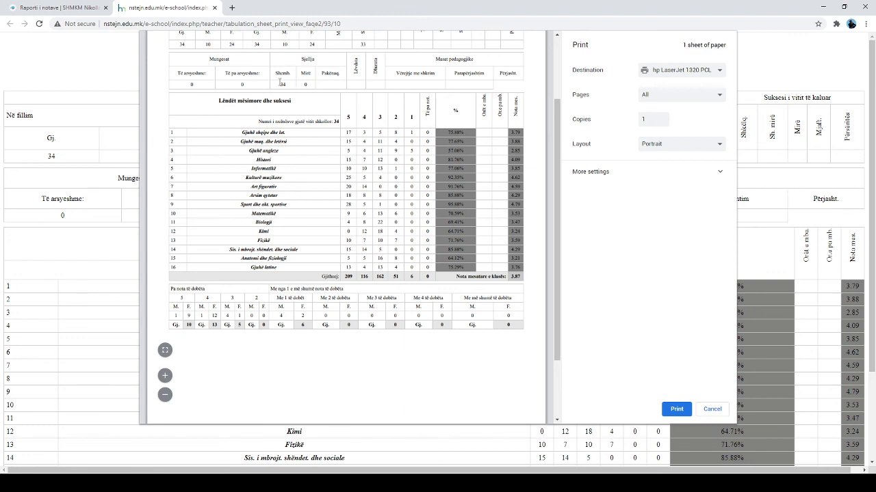
{"action": "left_click", "coordinate": [378, 135]}
{"action": "scroll", "coordinate": [351, 162], "scroll_direction": "down", "scroll_amount": 2}
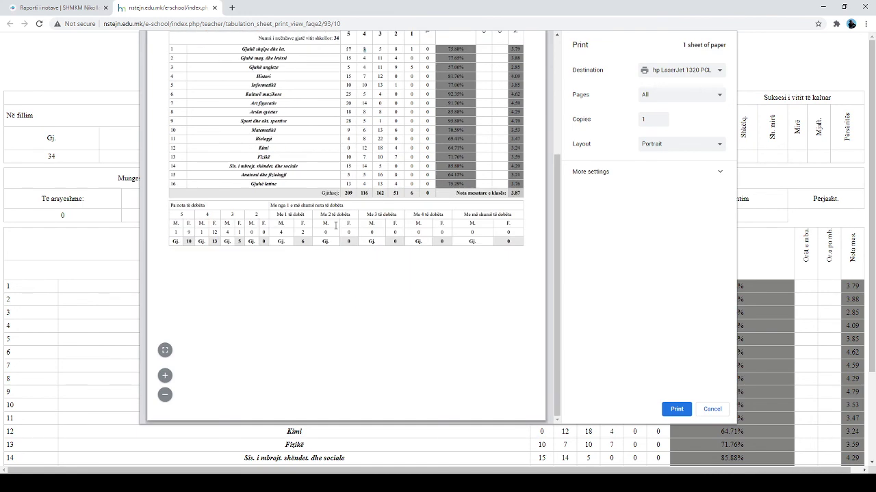
{"action": "double_click", "coordinate": [302, 232]}
{"action": "left_click_drag", "start_coordinate": [558, 236], "coordinate": [564, 118]}
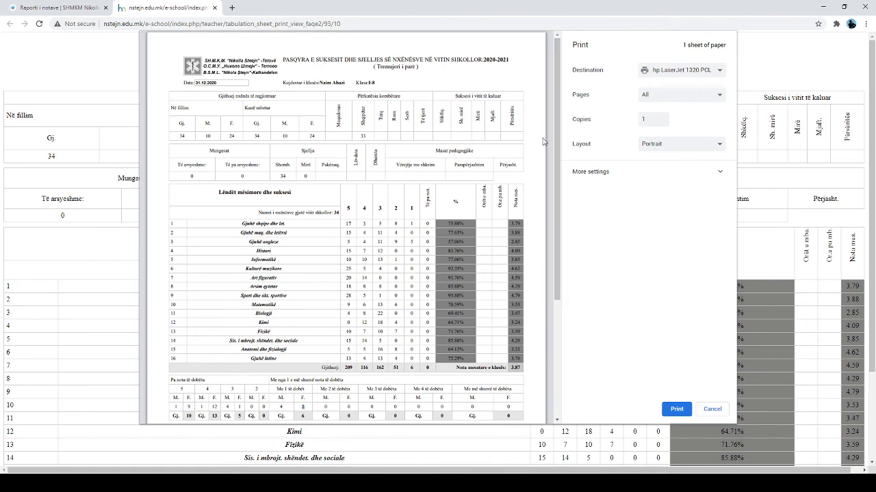
{"action": "left_click", "coordinate": [716, 412]}
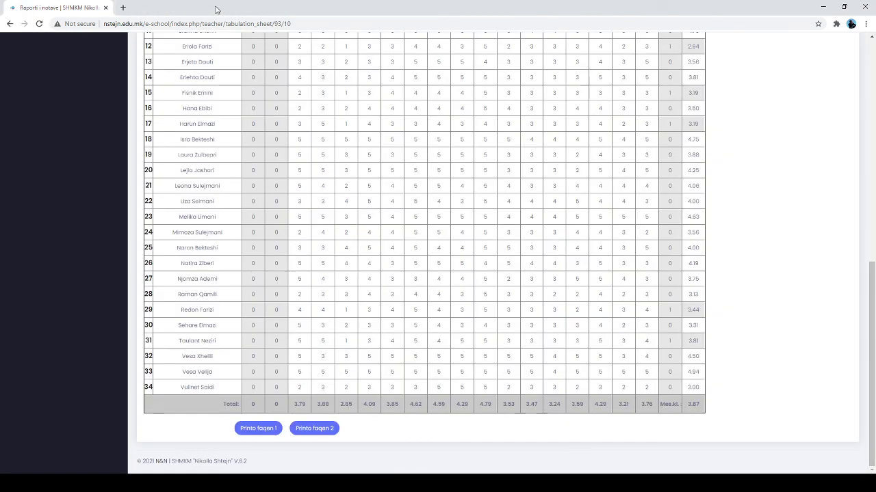
{"action": "left_click", "coordinate": [216, 8]}
Look through the teacher dashboard, the Materiali studimor page and the Tabela e Njoftimeve notices, and return to the dashboard.
{"action": "scroll", "coordinate": [274, 170], "scroll_direction": "up", "scroll_amount": 10}
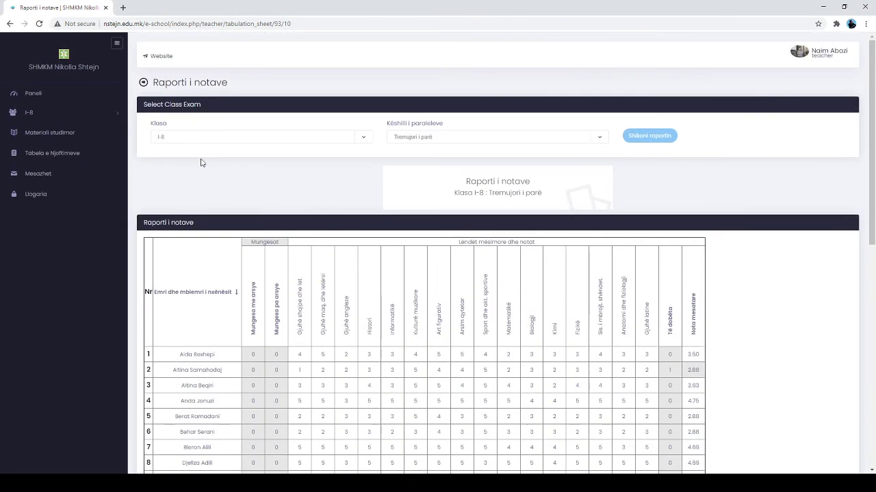
{"action": "left_click", "coordinate": [31, 95]}
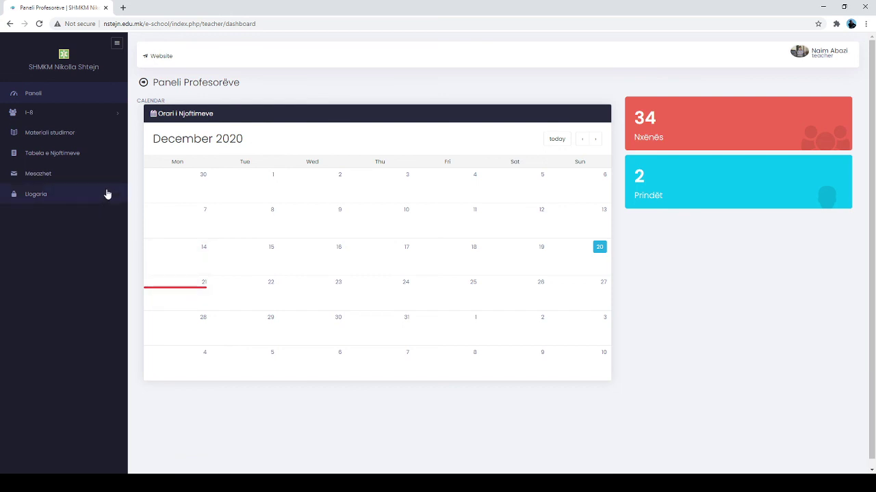
{"action": "left_click", "coordinate": [74, 139]}
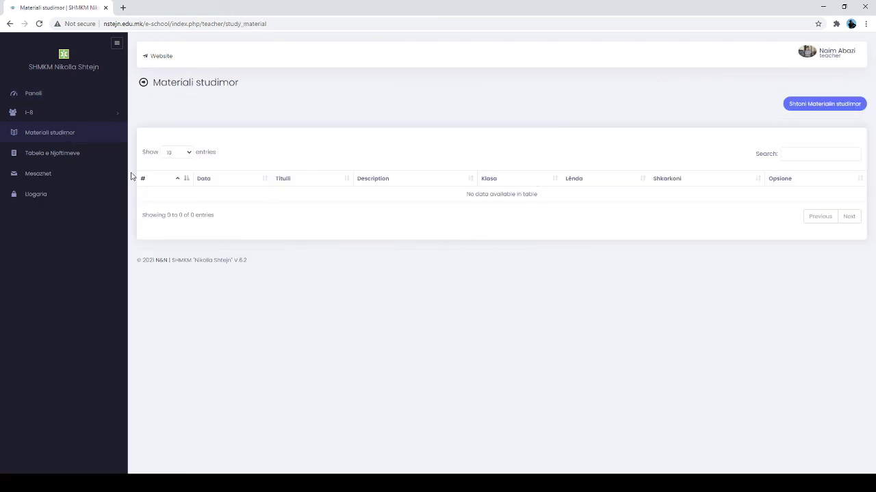
{"action": "left_click", "coordinate": [77, 153]}
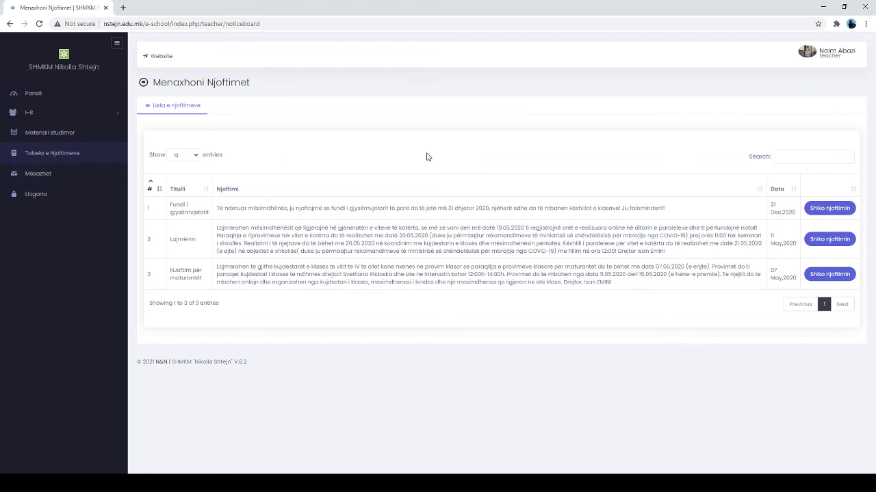
{"action": "left_click", "coordinate": [74, 96]}
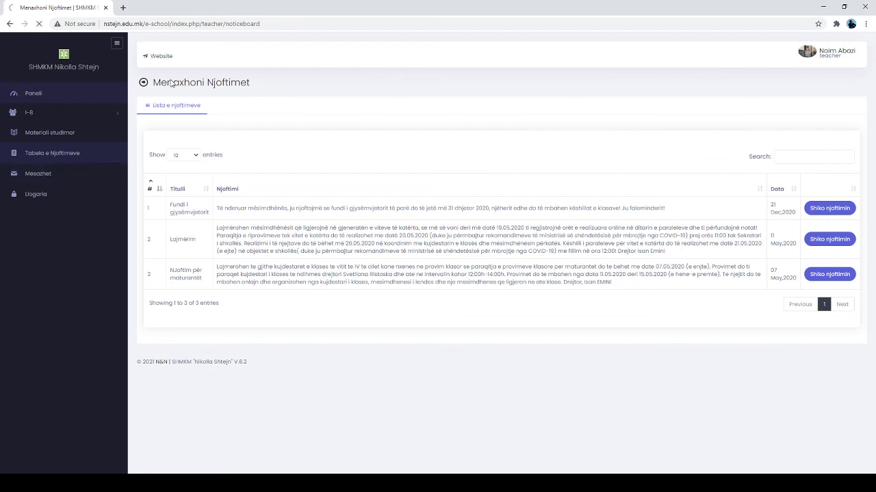